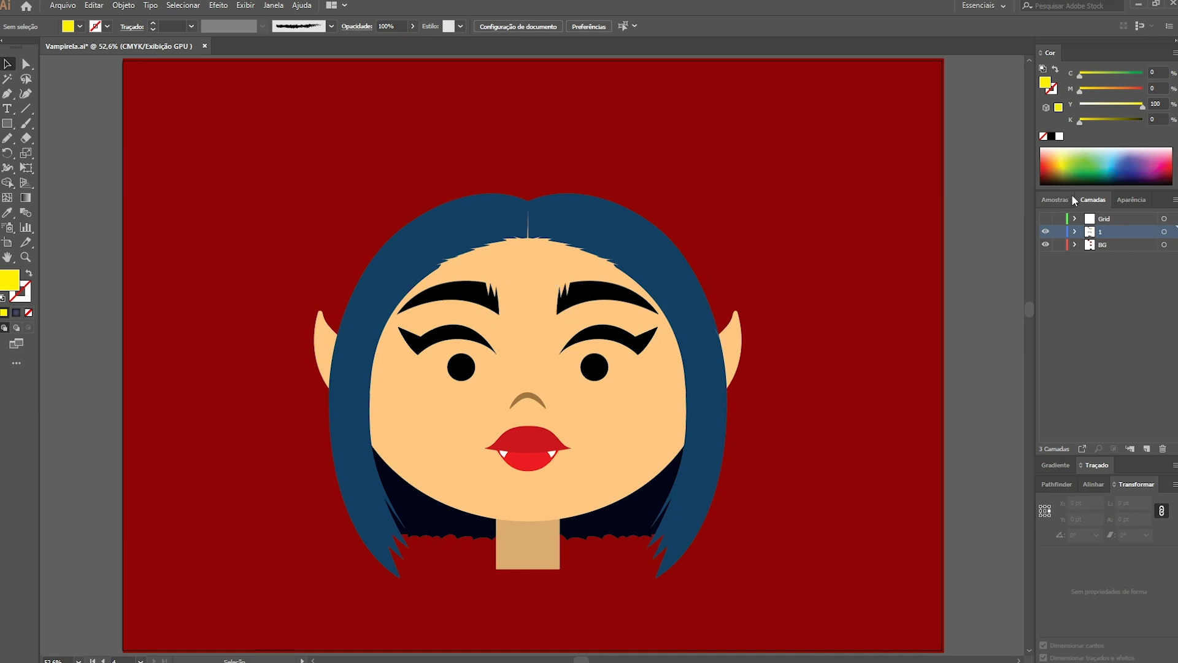
# Check the facial planes by showing the Grid layer over the face and hiding it again, and view the reference portrait beside the artboard.
pyautogui.click(1045, 219)
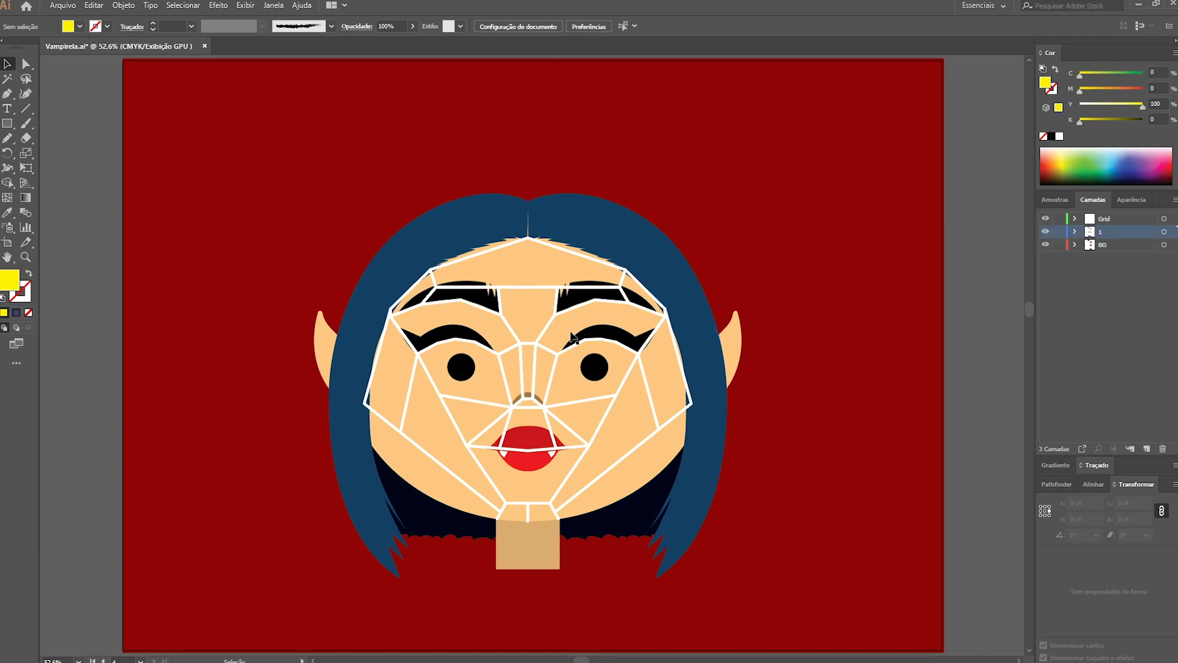
pyautogui.click(1046, 218)
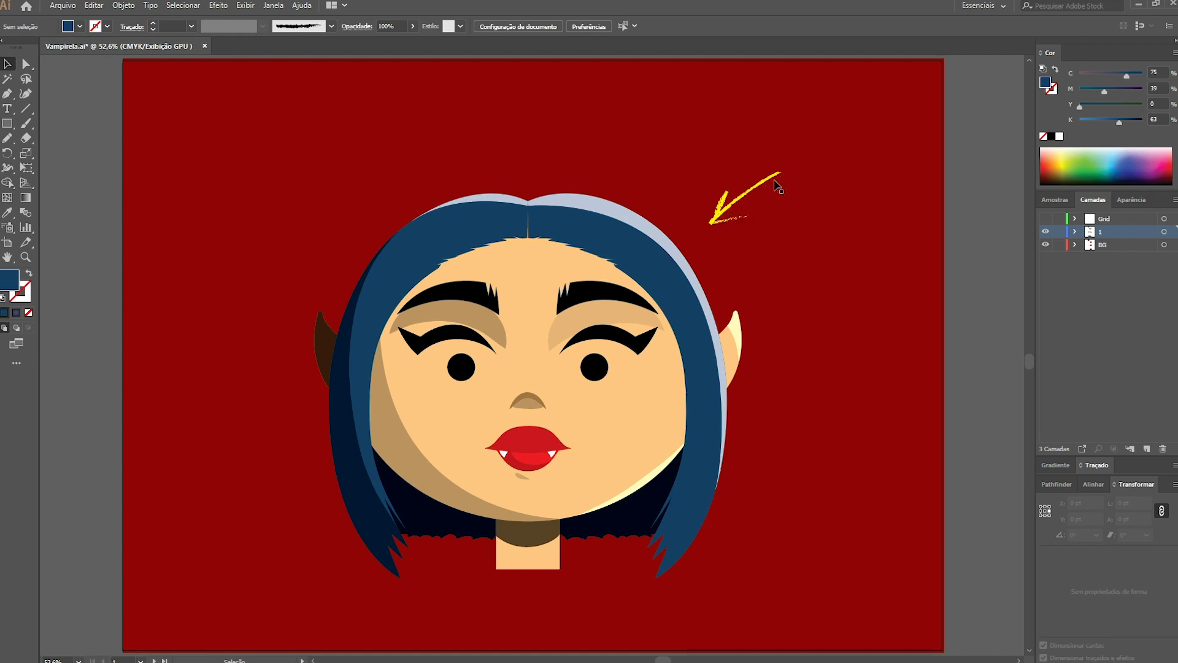
pyautogui.hotkey('ctrl', '-')
pyautogui.hotkey('ctrl', '-')
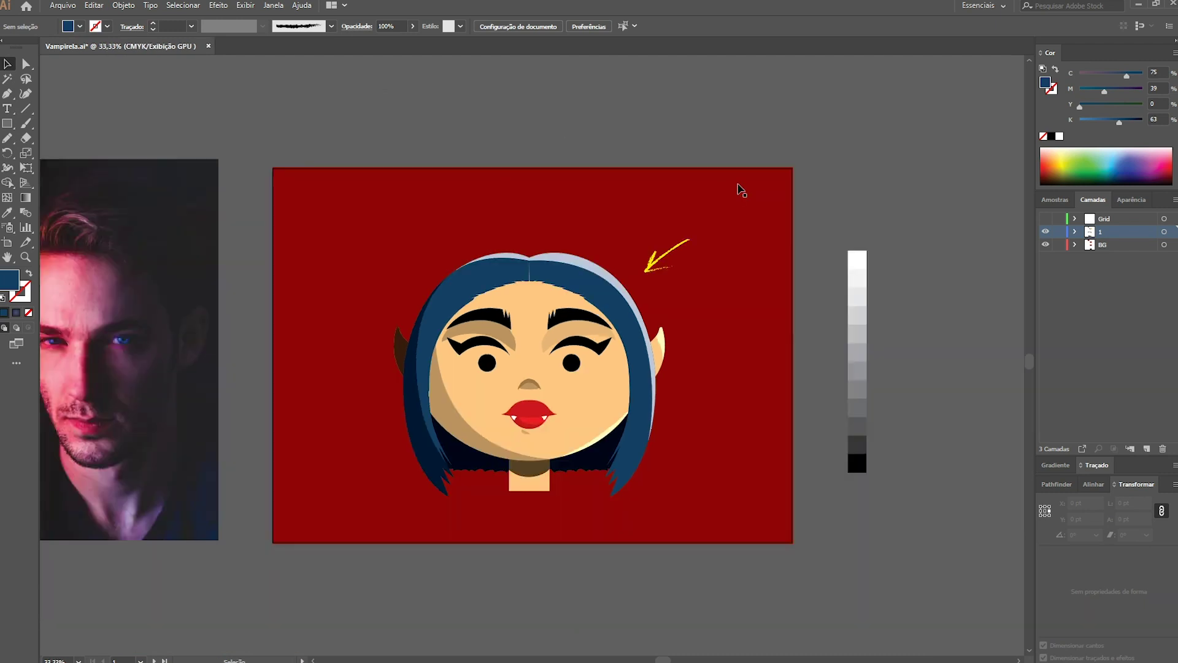
pyautogui.hscroll(-3, 539, 193)
pyautogui.hscroll(1, 607, 286)
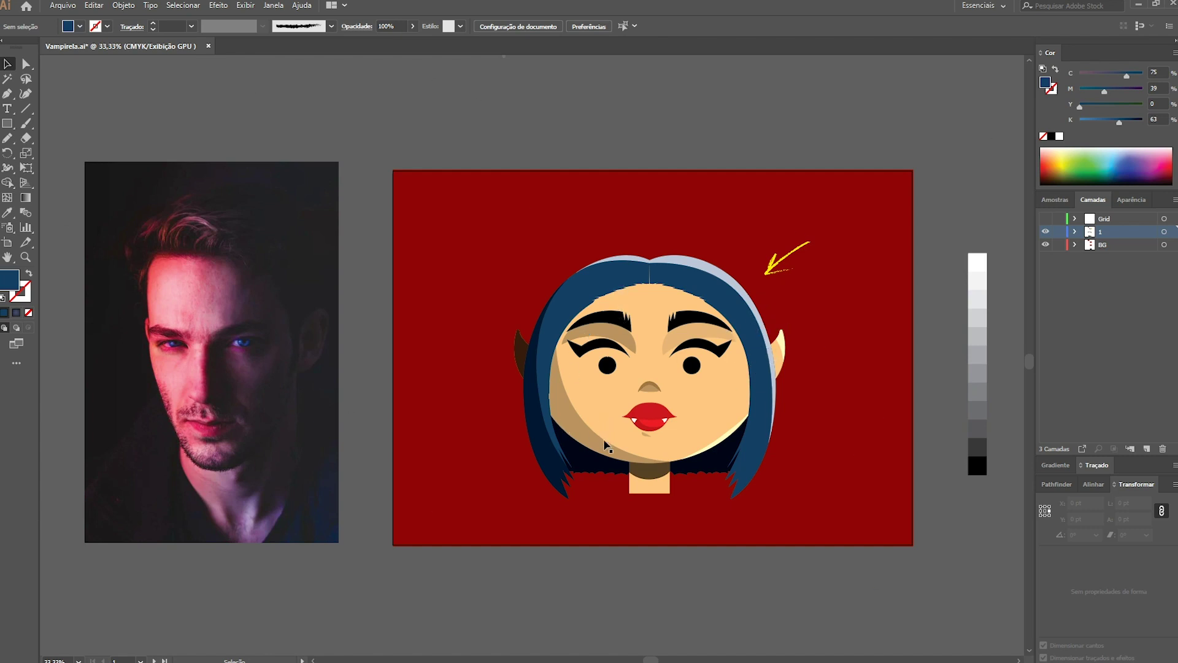
pyautogui.scroll(2, 632, 368)
pyautogui.click(745, 210)
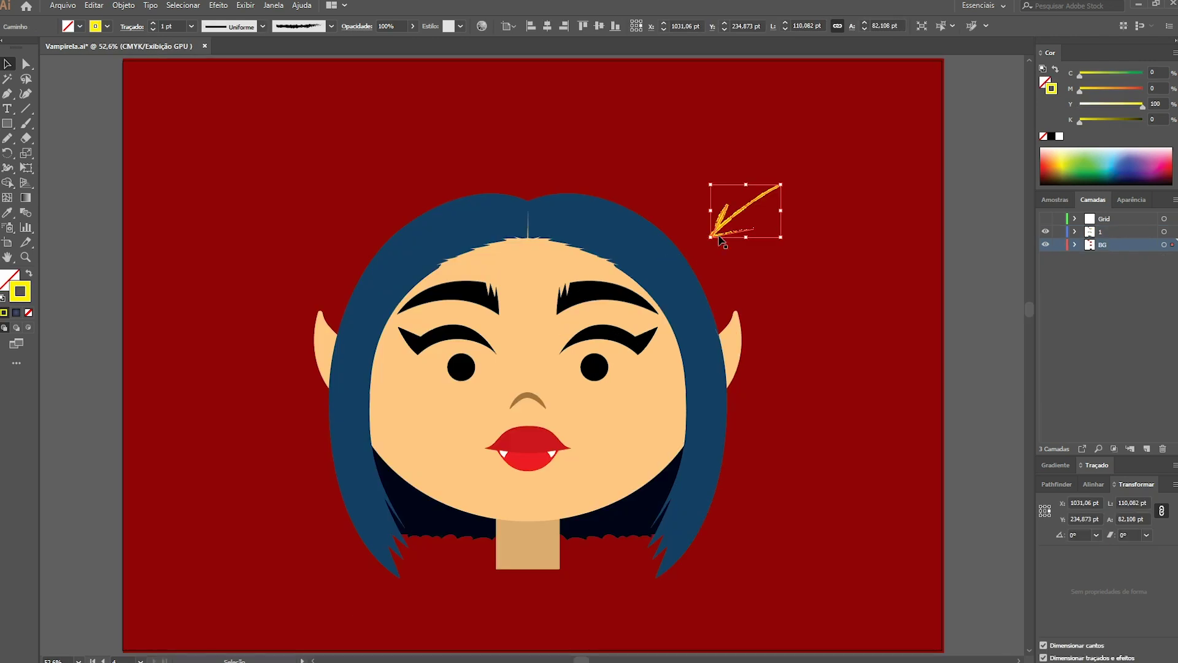
pyautogui.press('a')
pyautogui.click(816, 241)
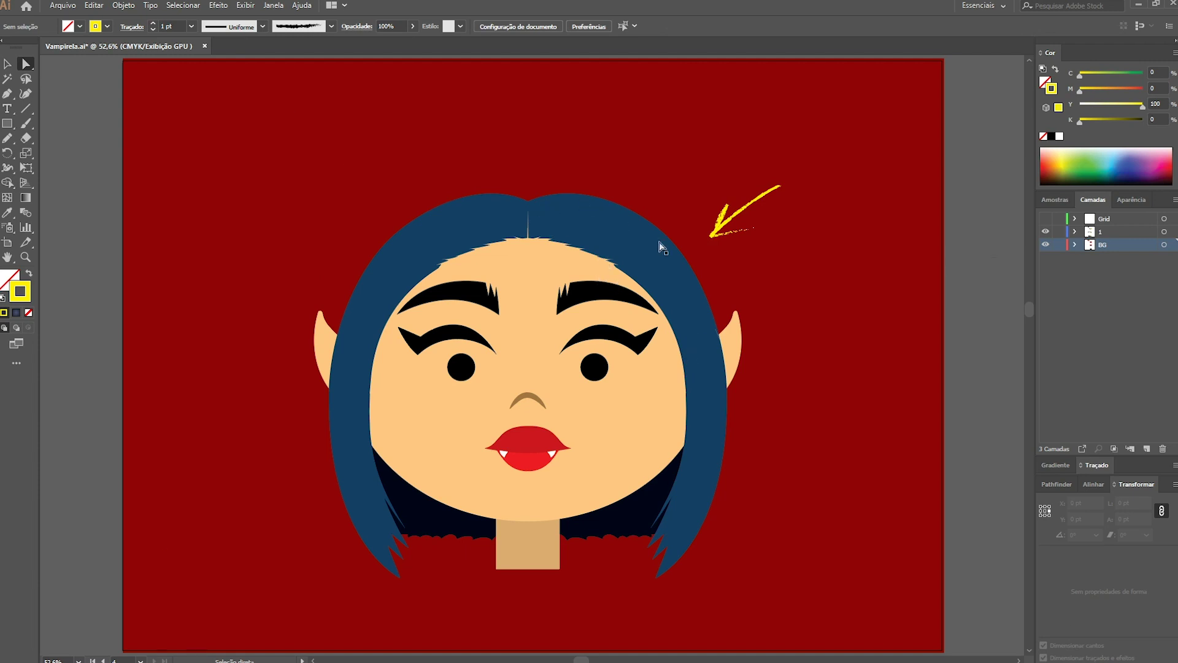
pyautogui.click(650, 270)
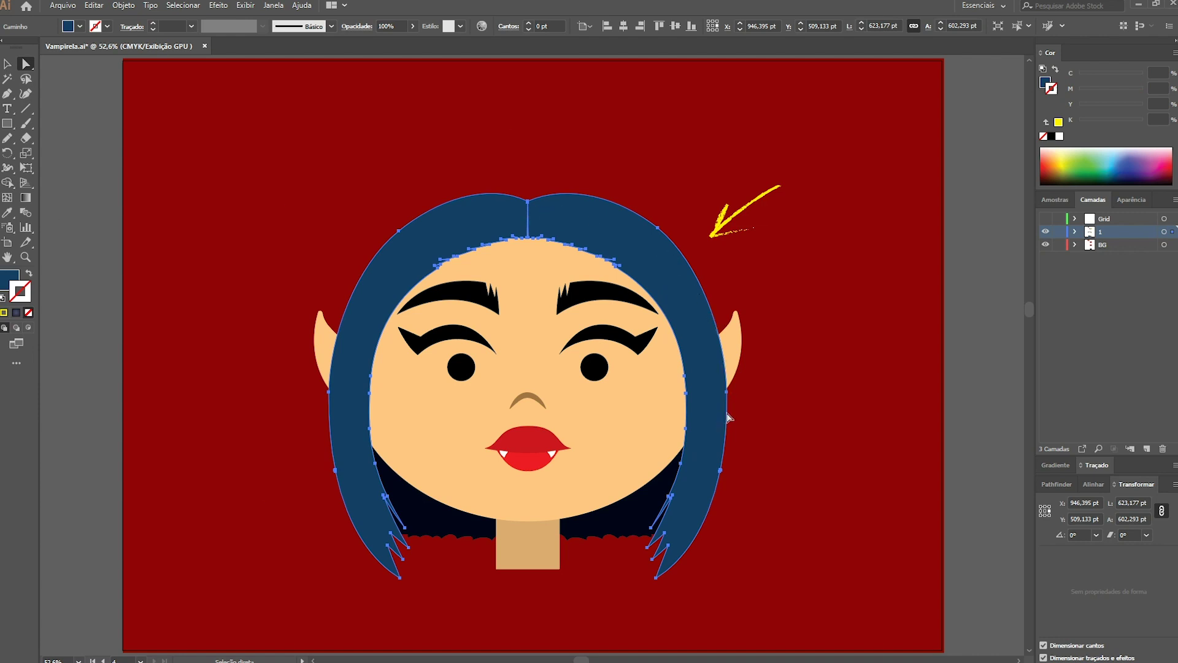
pyautogui.click(798, 209)
# Reduce the Eraser size and erase the hair copy down to a thin strip along the head's top and right outer edge.
pyautogui.click(593, 238)
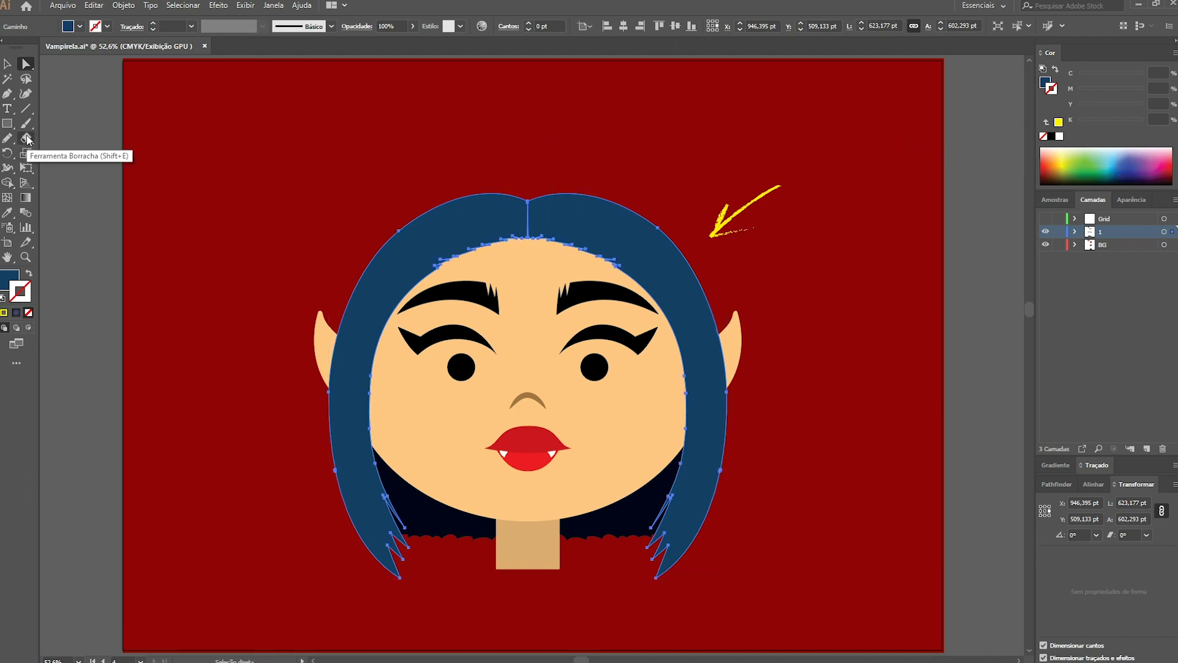
pyautogui.click(26, 139)
pyautogui.press('[')
pyautogui.press('[')
pyautogui.press('[')
pyautogui.press('[')
pyautogui.press('[')
pyautogui.press('[')
pyautogui.press('[')
pyautogui.press('[')
pyautogui.press('[')
pyautogui.press('[')
pyautogui.press('[')
pyautogui.press('[')
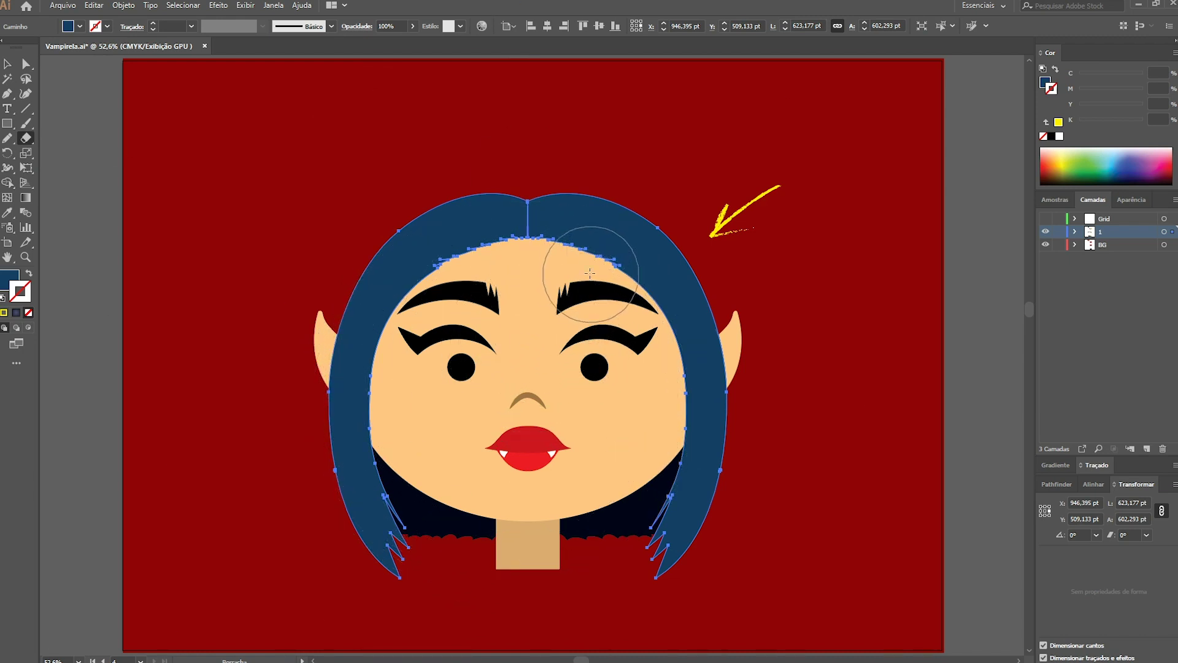
pyautogui.press('[')
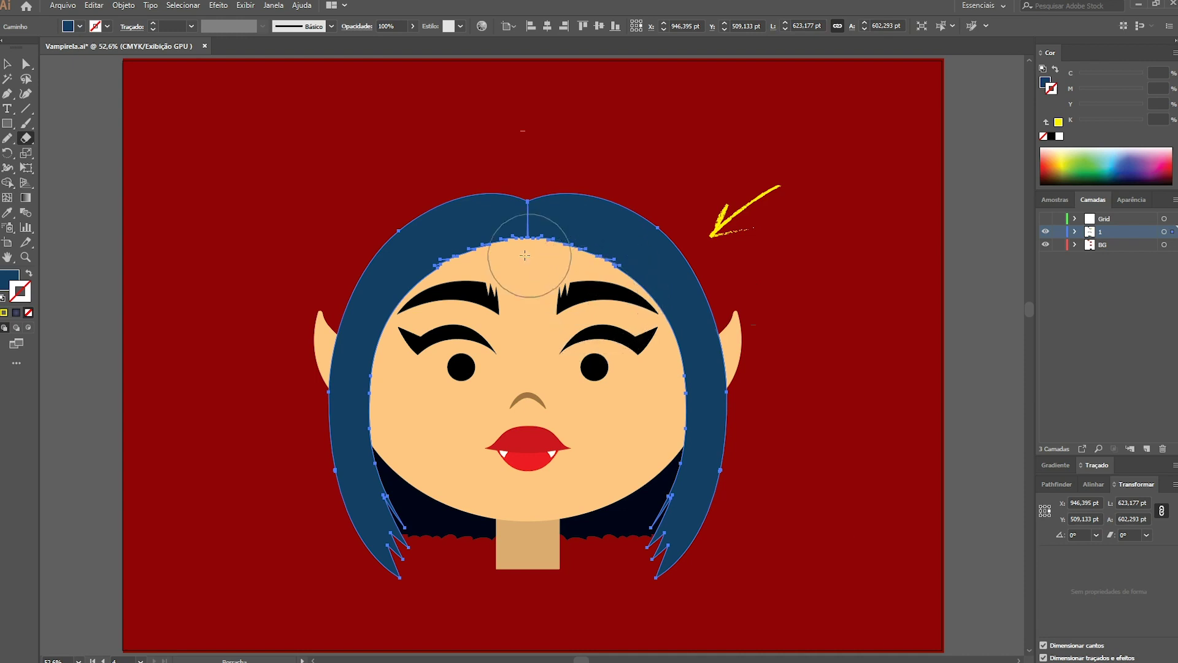
pyautogui.moveTo(395, 276)
pyautogui.mouseDown()
pyautogui.moveTo(486, 237)
pyautogui.moveTo(571, 249)
pyautogui.moveTo(636, 278)
pyautogui.moveTo(682, 368)
pyautogui.moveTo(689, 426)
pyautogui.moveTo(659, 577)
pyautogui.mouseUp()
pyautogui.moveTo(362, 258)
pyautogui.mouseDown()
pyautogui.moveTo(389, 558)
pyautogui.moveTo(337, 337)
pyautogui.moveTo(395, 301)
pyautogui.mouseUp()
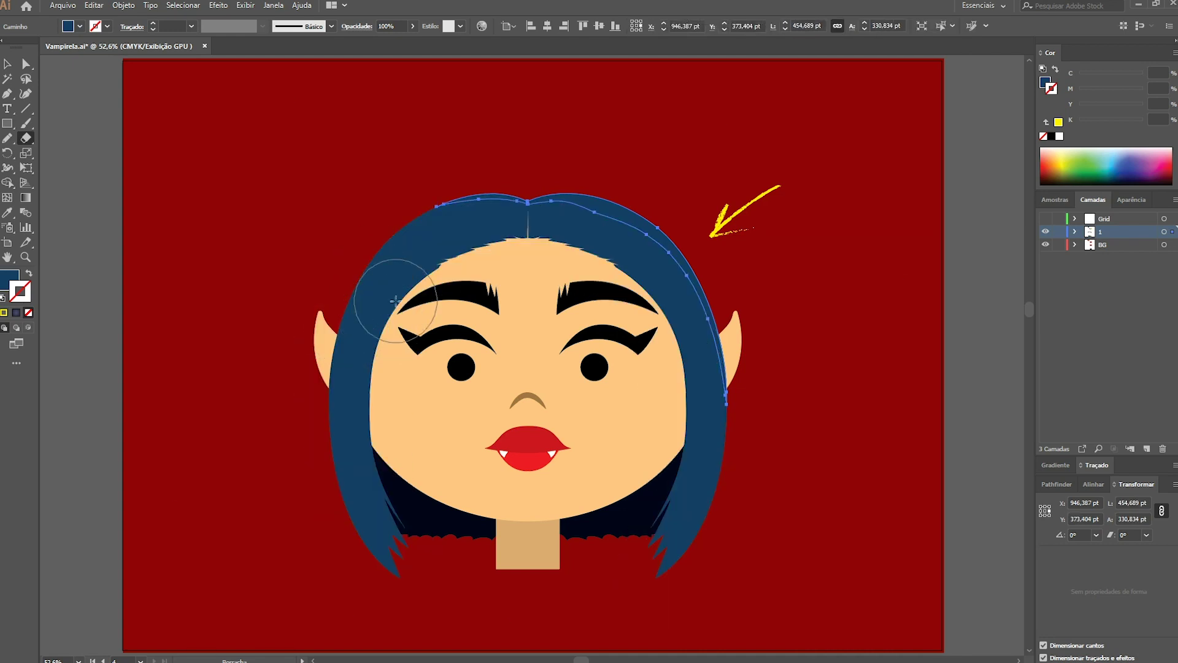
# Fill the thin strip along the hair's outer edge with white.
pyautogui.press('a')
pyautogui.click(9, 279)
pyautogui.click(1061, 136)
# Remove the excess anchor point on the white strip's inner edge and smooth the curve by extending the neighbouring handle.
pyautogui.press('p')
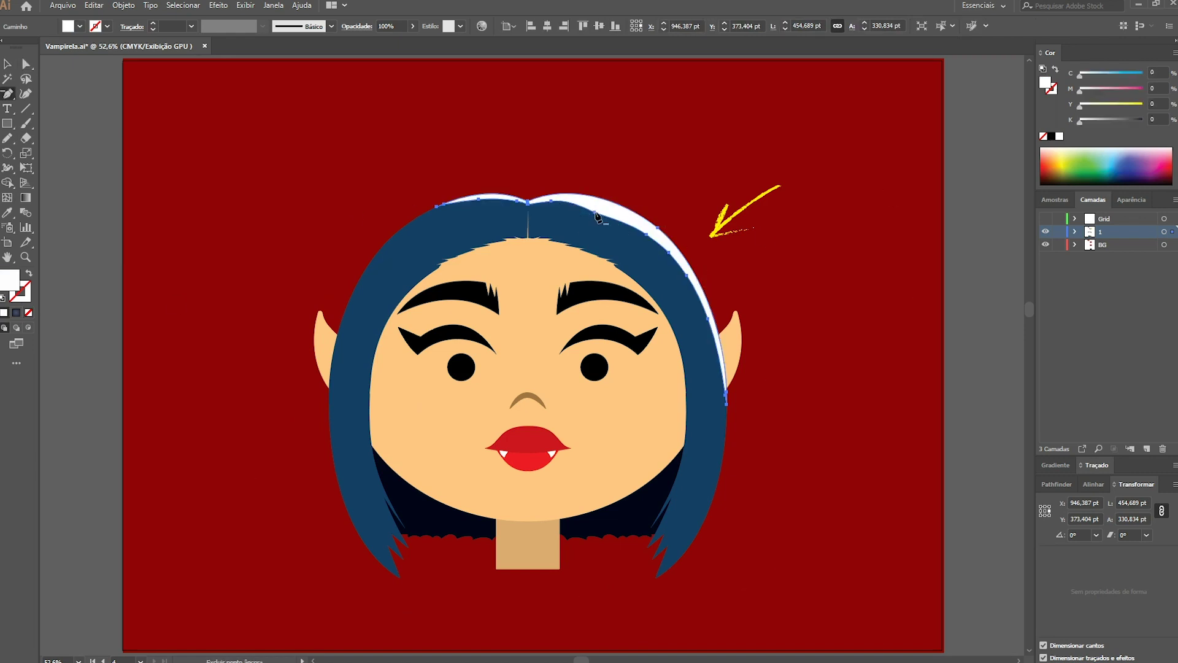
pyautogui.click(596, 218)
pyautogui.press('a')
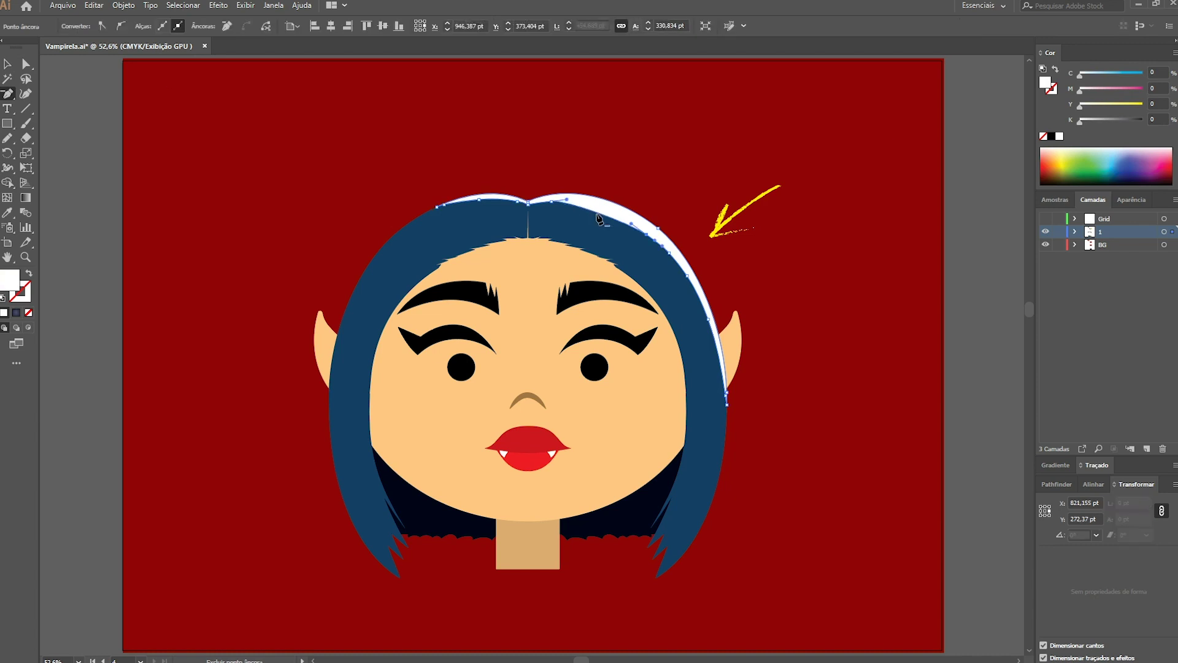
pyautogui.moveTo(568, 201); pyautogui.dragTo(596, 198)
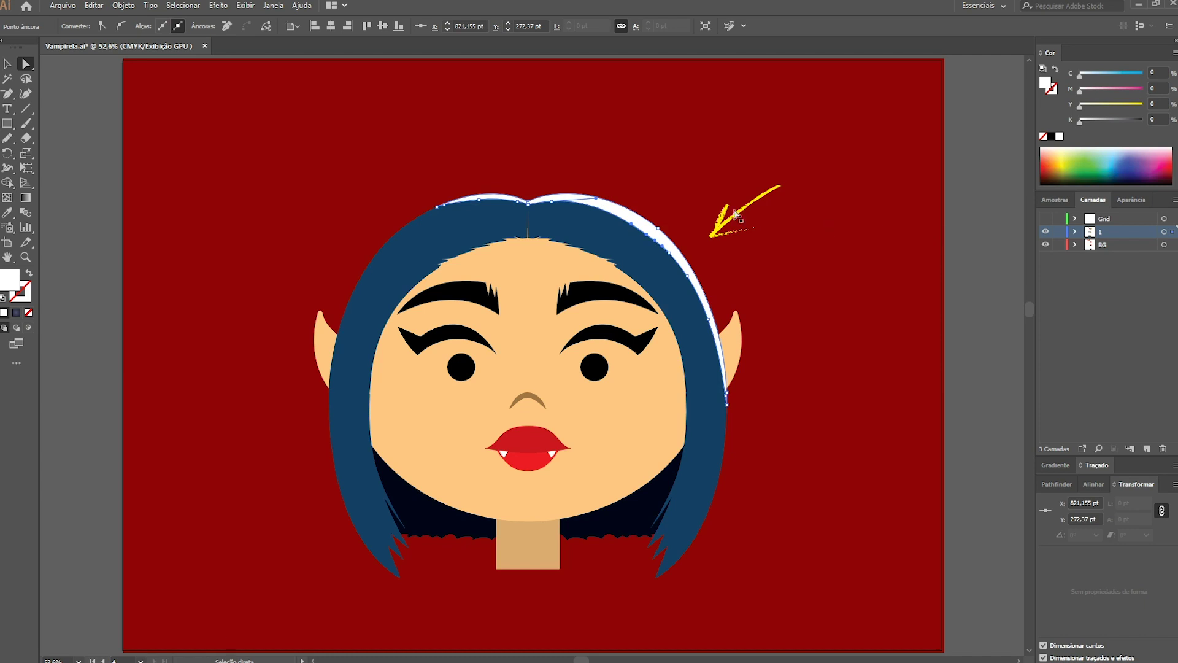
pyautogui.click(928, 220)
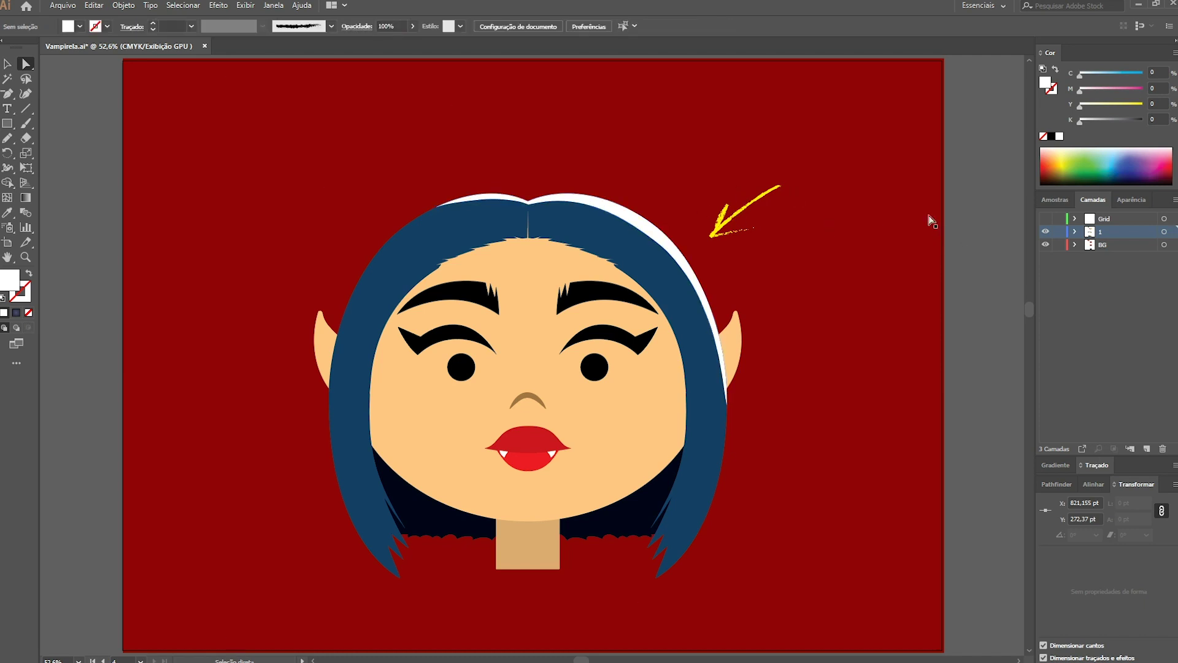
# Try the Soft Light (Luz suave) blend mode on the white hair highlight.
pyautogui.click(646, 226)
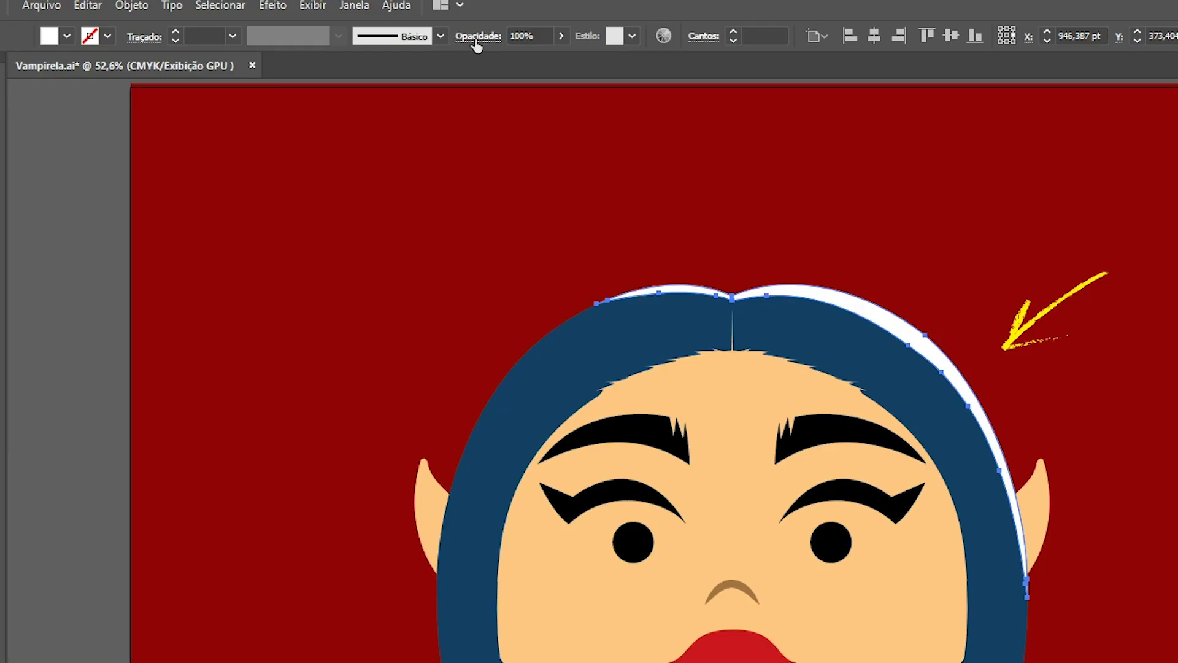
pyautogui.click(358, 28)
pyautogui.click(333, 68)
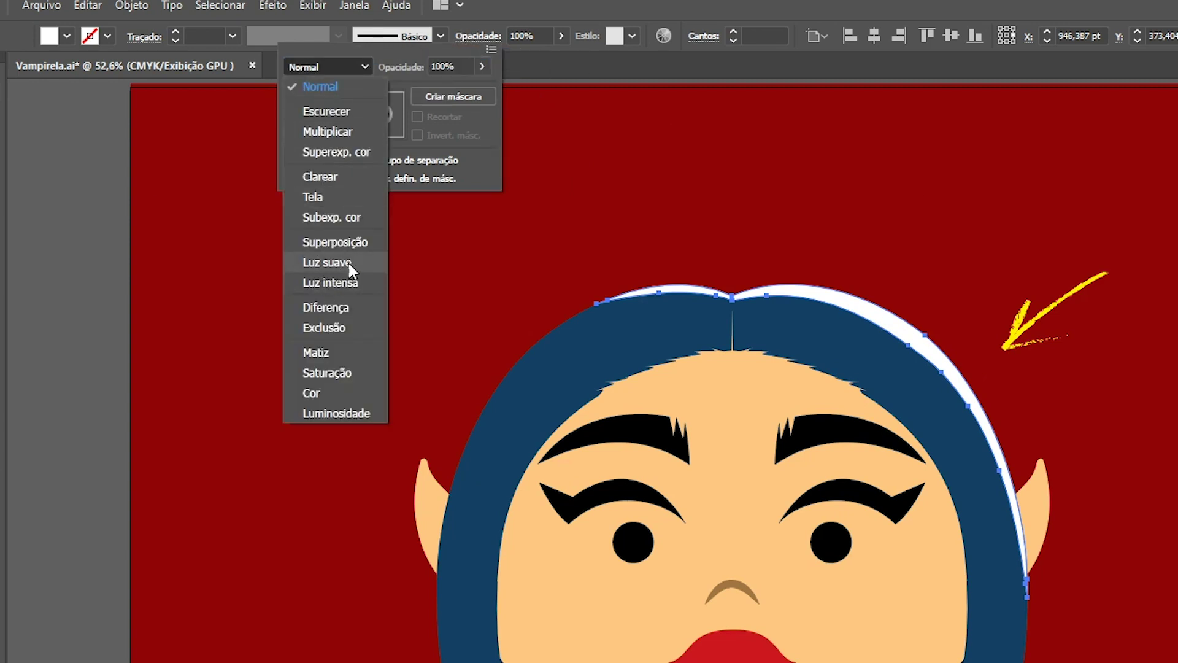
pyautogui.click(334, 263)
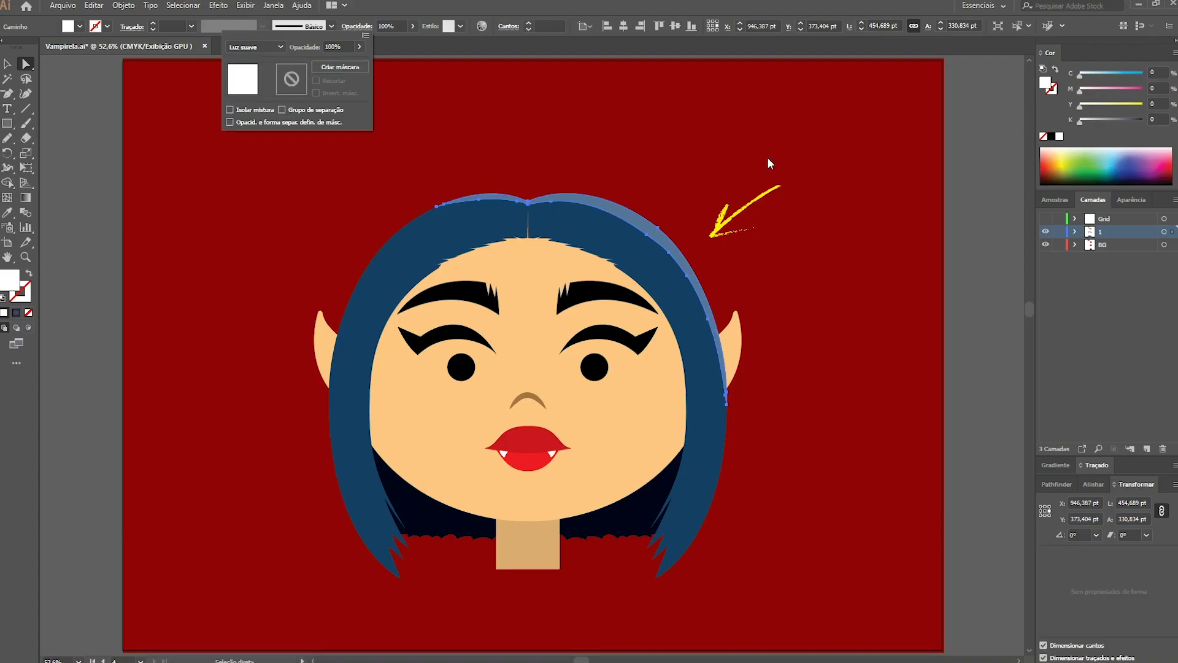
pyautogui.click(768, 163)
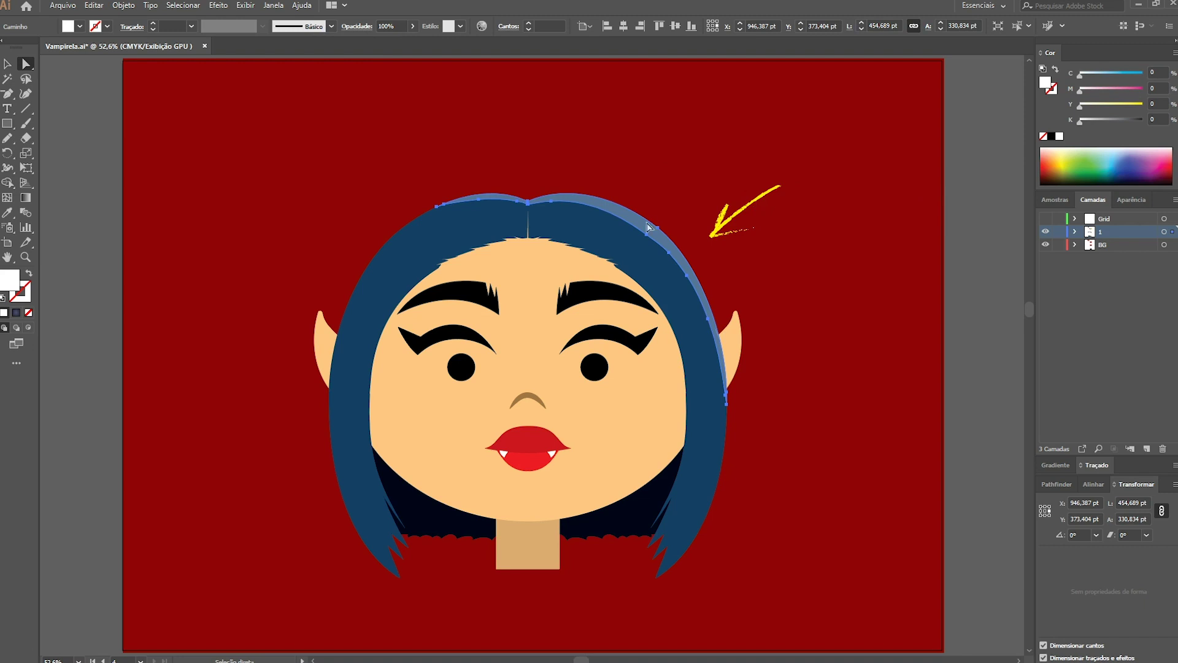
pyautogui.click(958, 212)
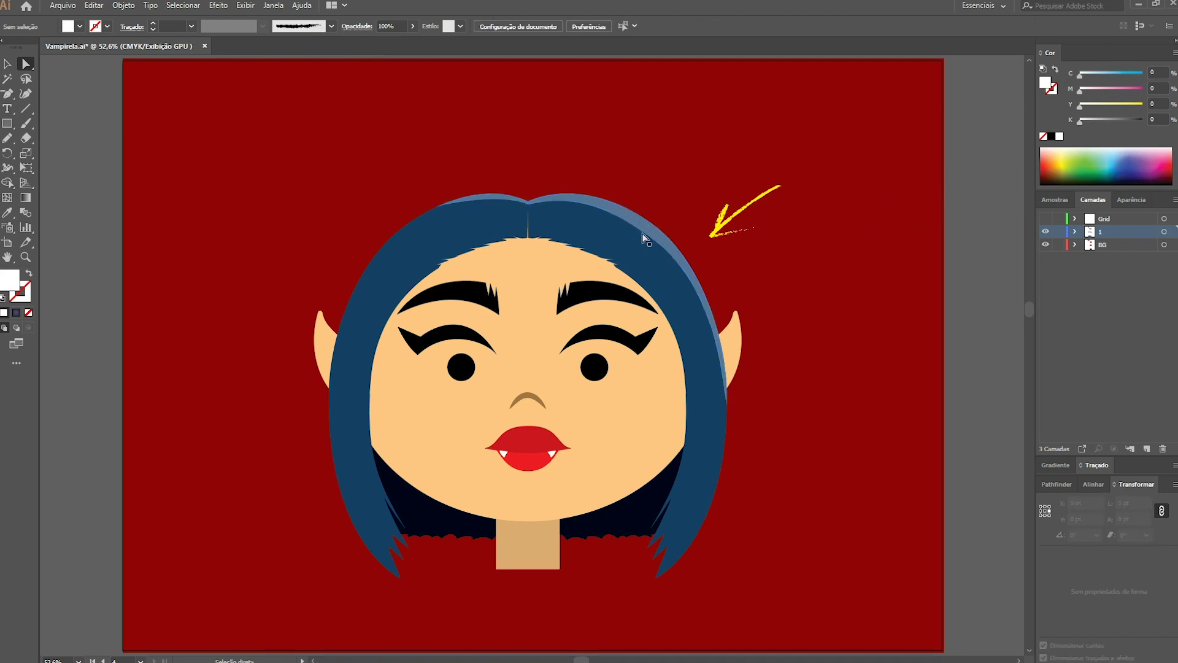
# Set the white hair highlight's opacity to 60%.
pyautogui.click(601, 204)
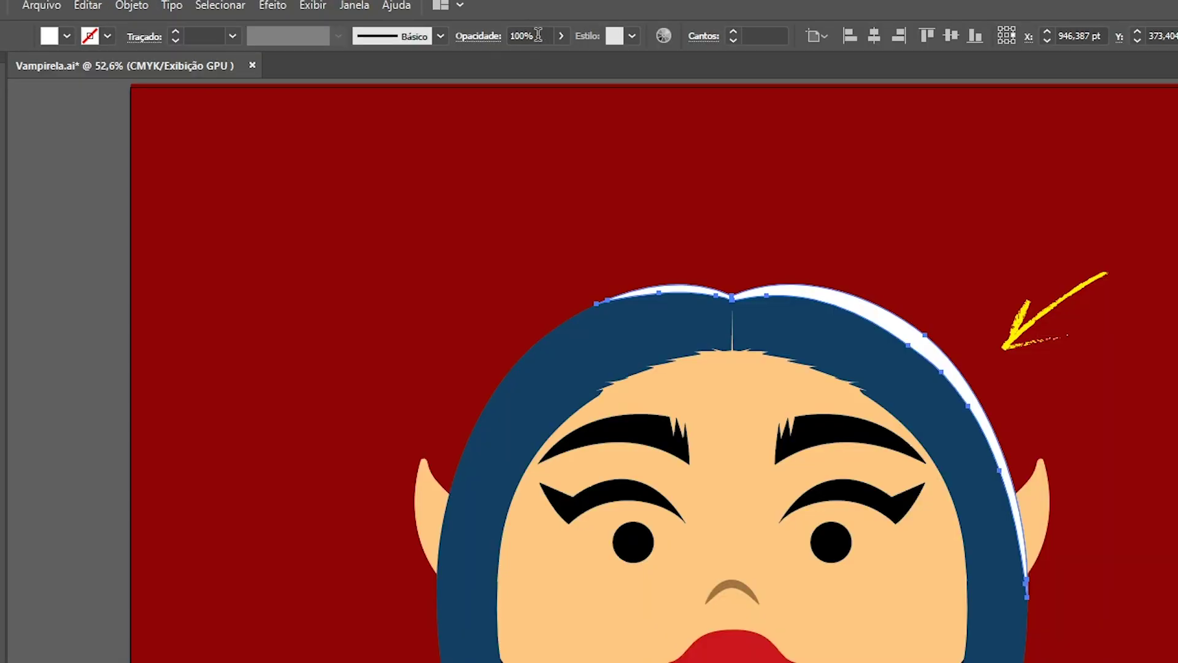
pyautogui.click(389, 26)
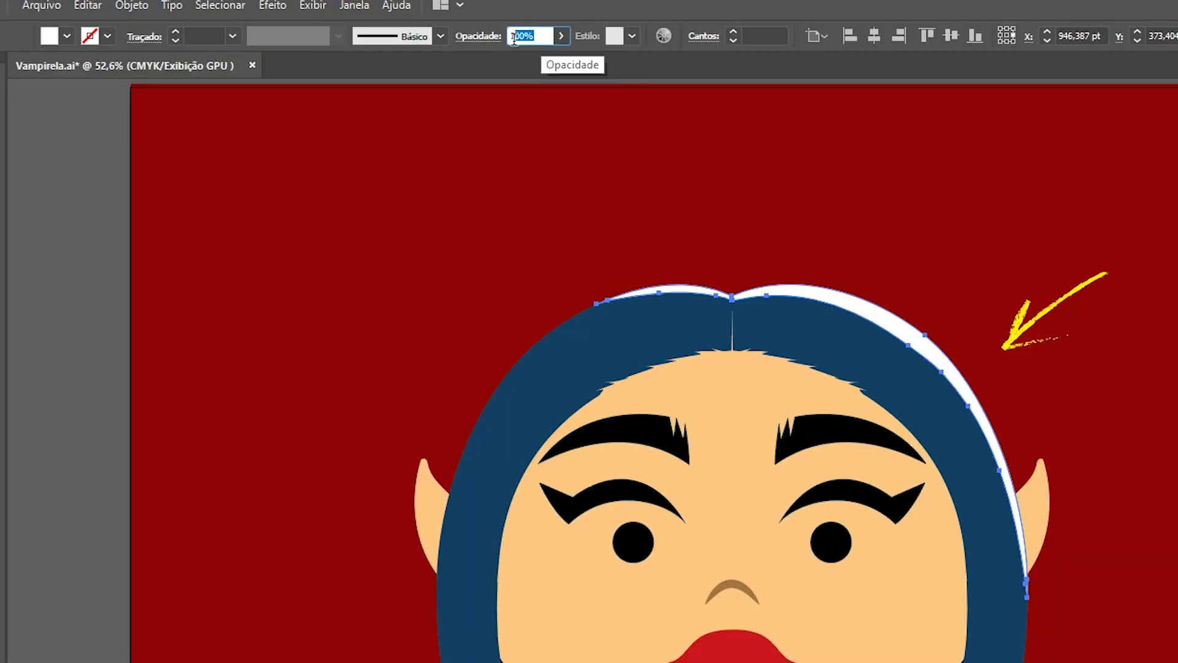
pyautogui.write('60')
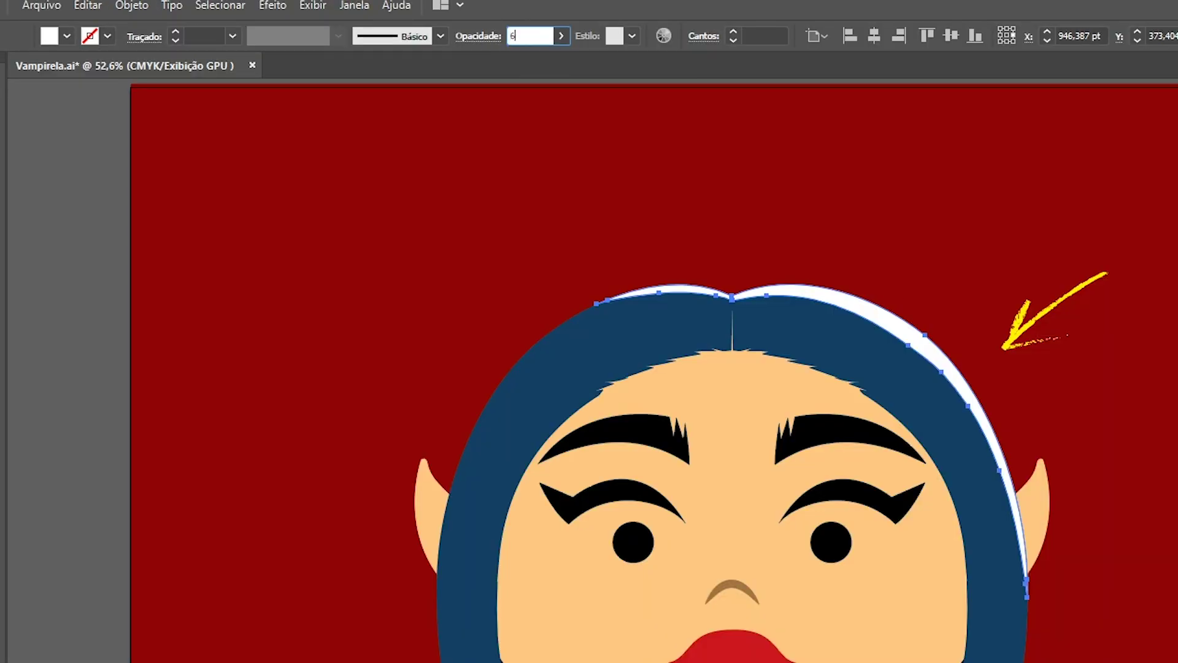
pyautogui.press('Return')
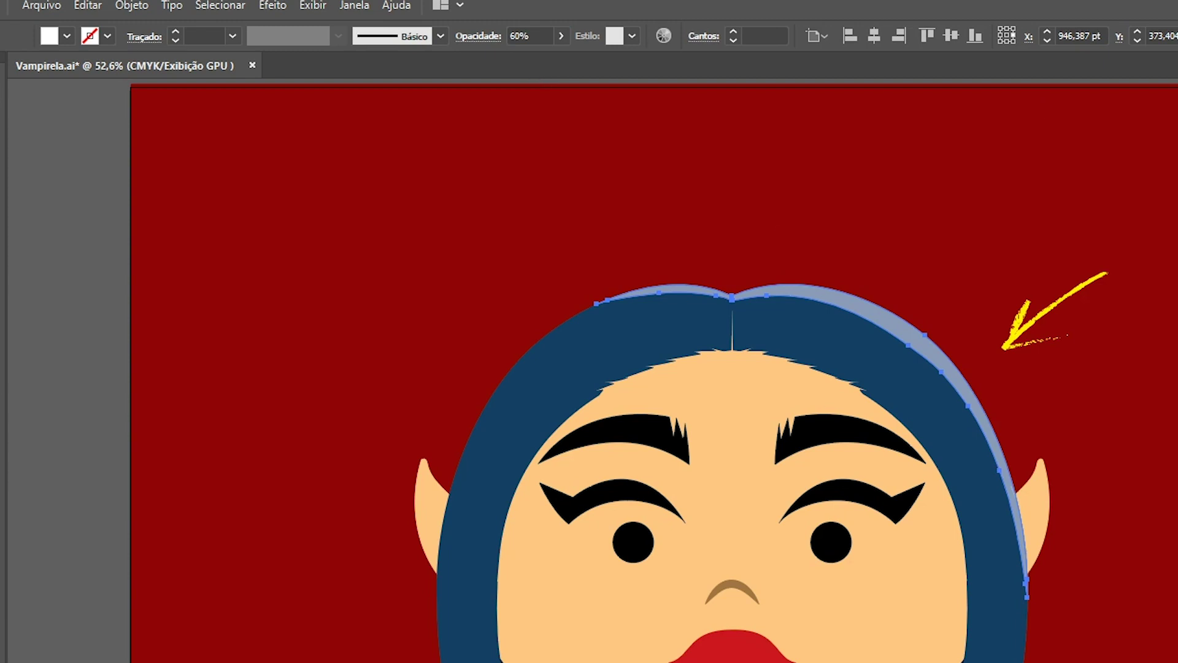
pyautogui.click(1055, 590)
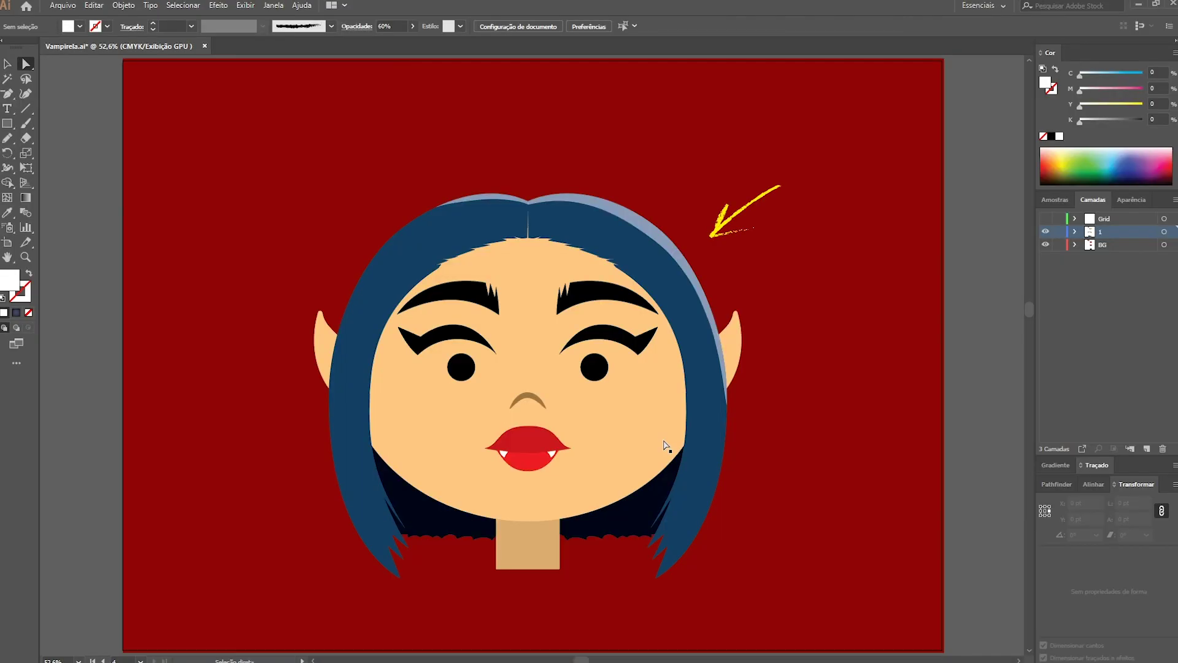
# Try a Gaussian Blur with a 10-pixel radius on the hair highlight and undo it.
pyautogui.click(646, 232)
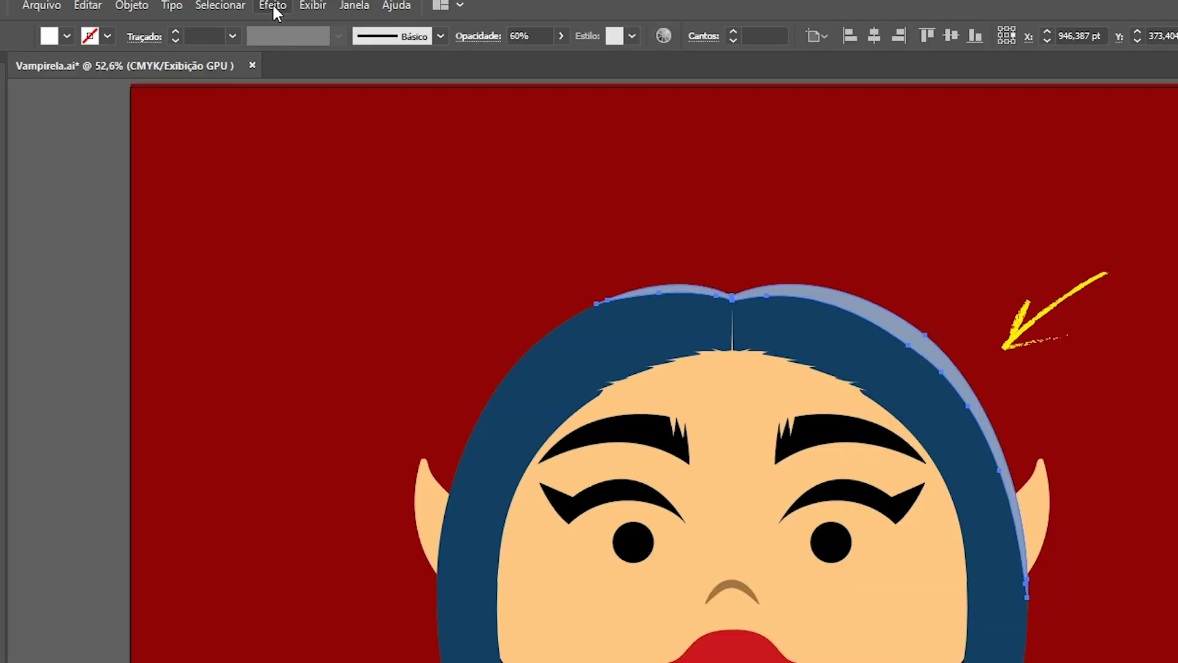
pyautogui.click(222, 8)
pyautogui.moveTo(285, 257)
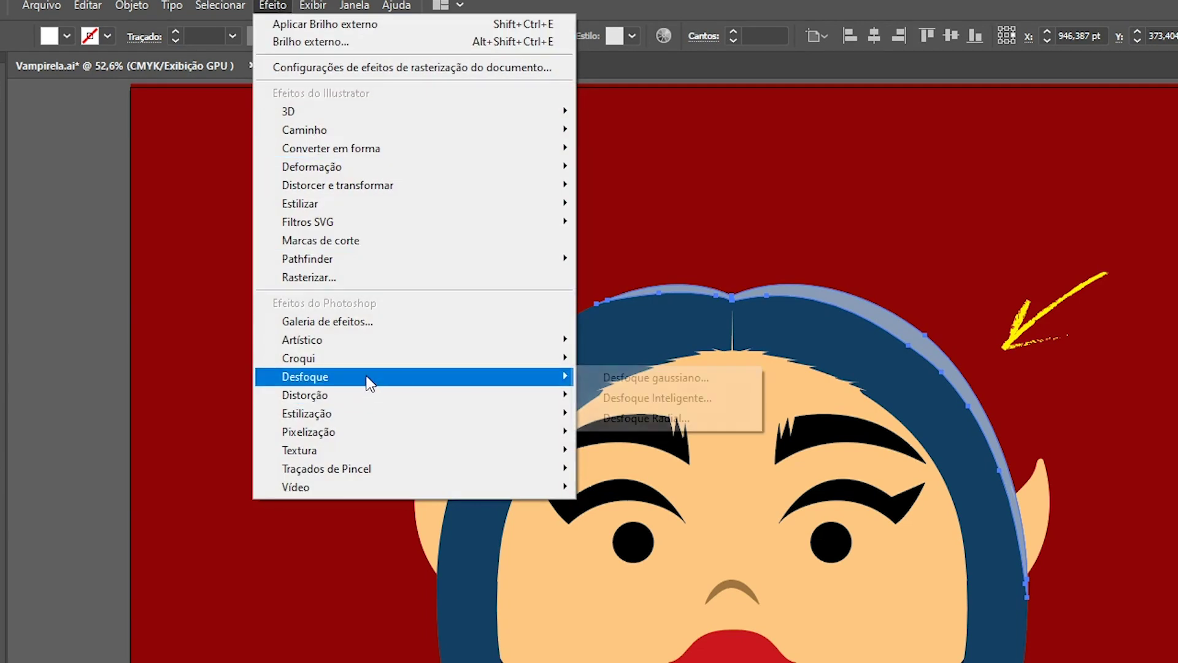
pyautogui.click(720, 378)
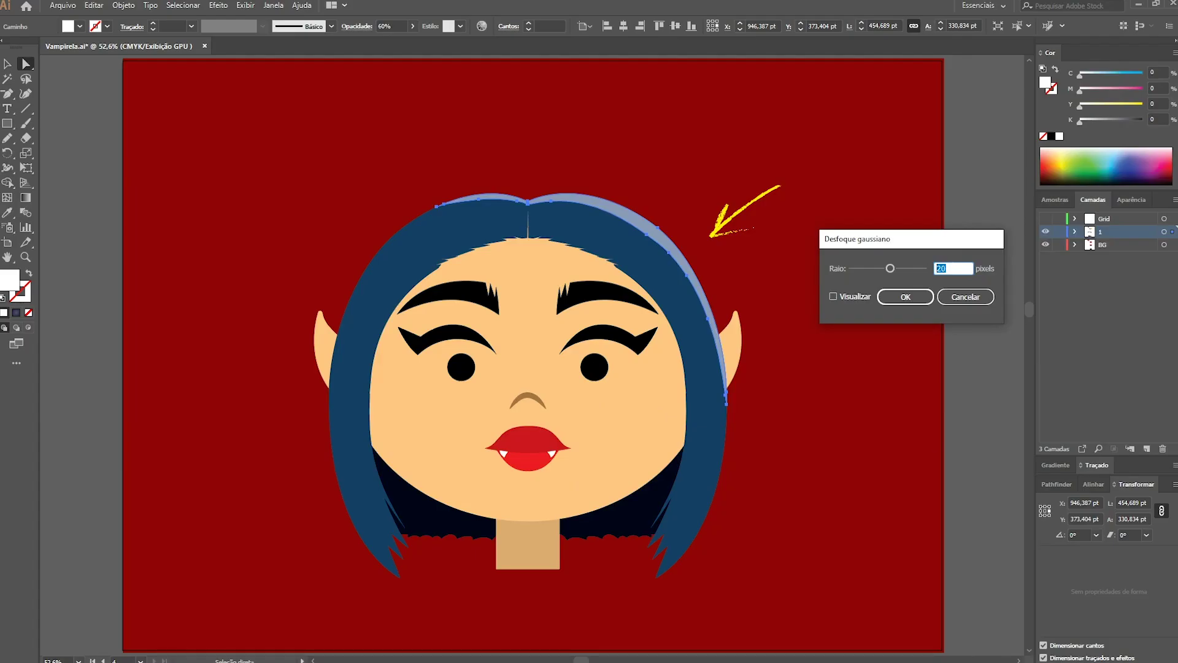
pyautogui.write('10')
pyautogui.press('Return')
pyautogui.click(881, 211)
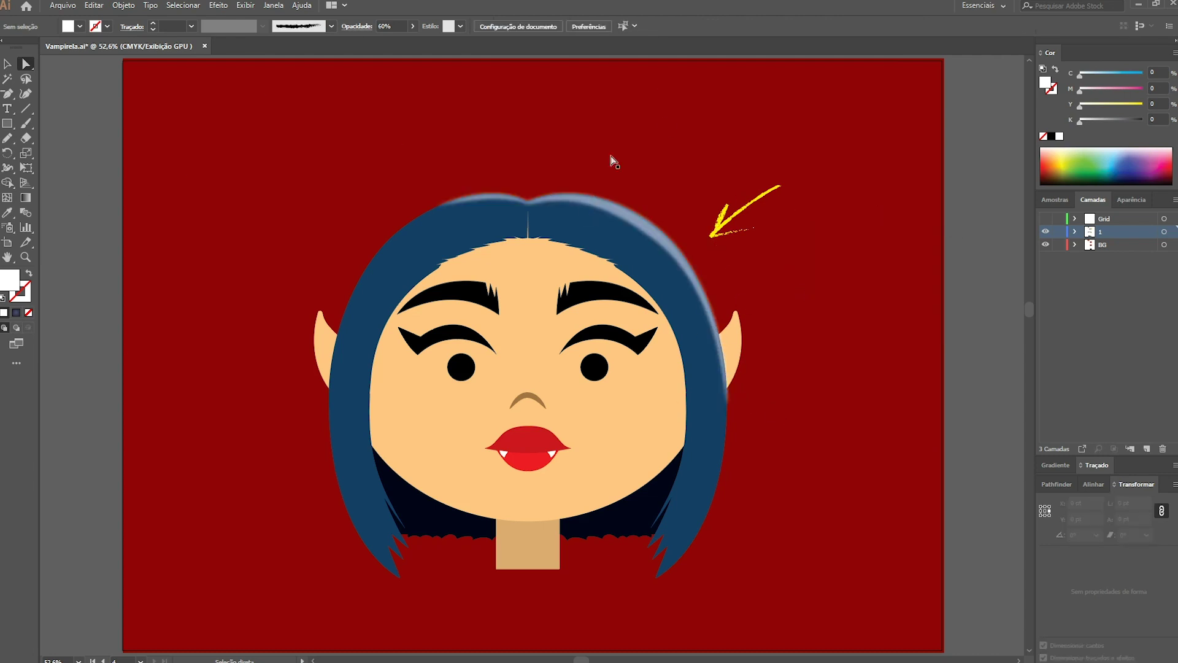
pyautogui.hotkey('ctrl', 'z')
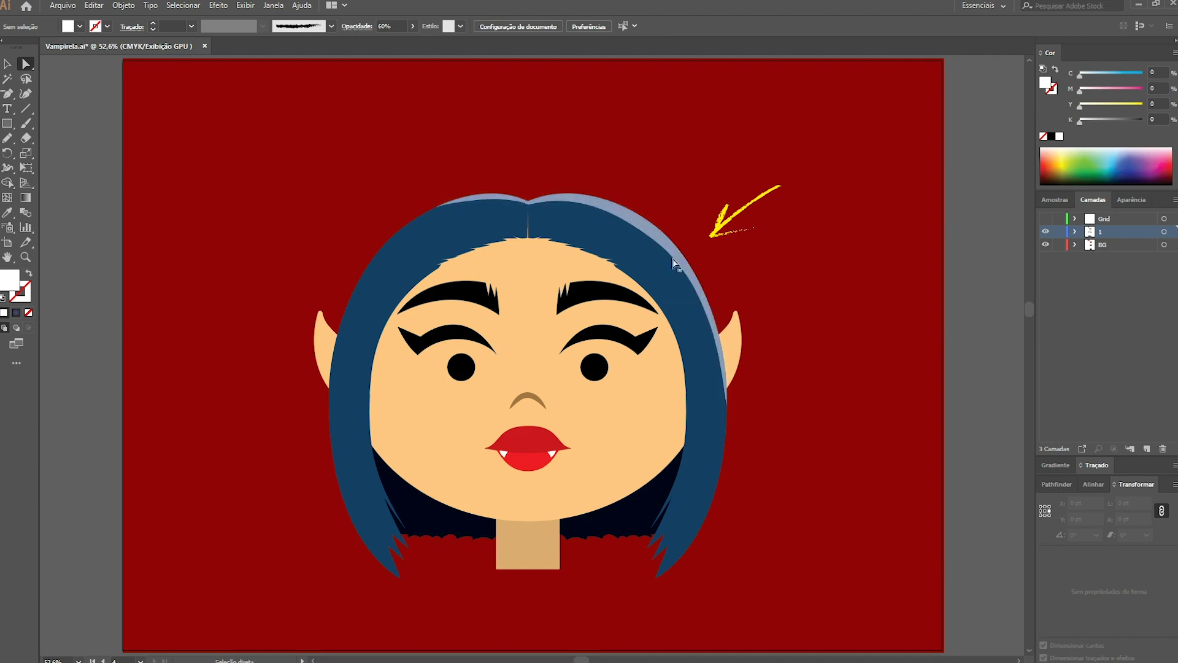
# Erase the copy of the ear facing the light arrow down to a small highlight shape at its tip.
pyautogui.click(736, 347)
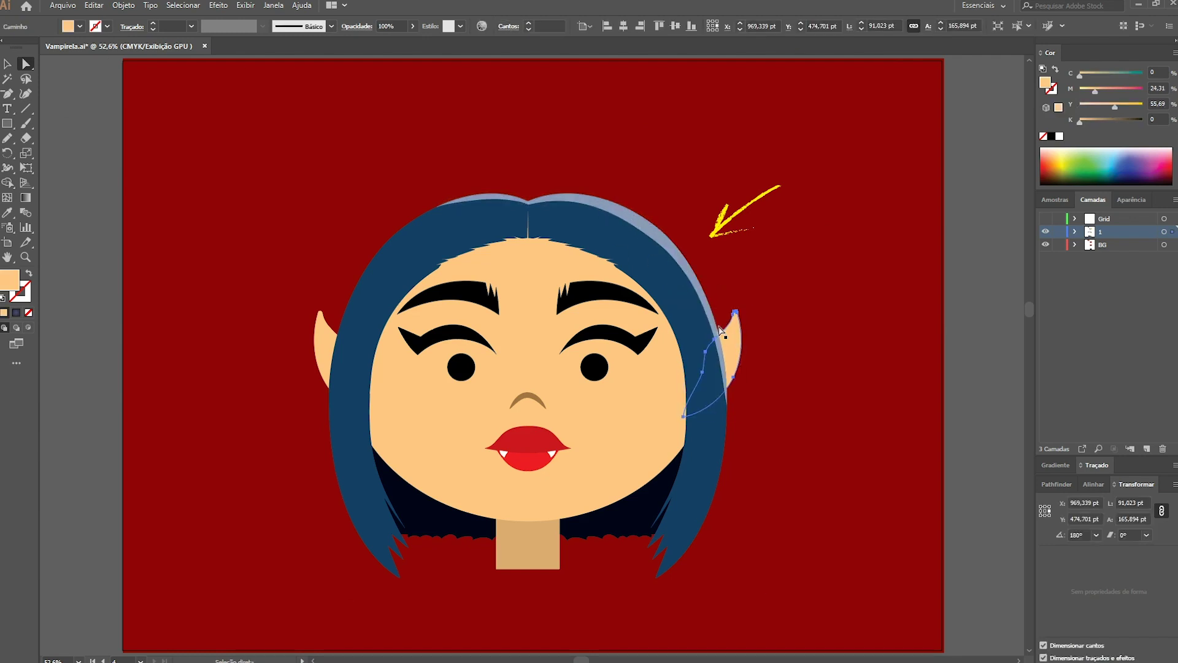
pyautogui.press('v')
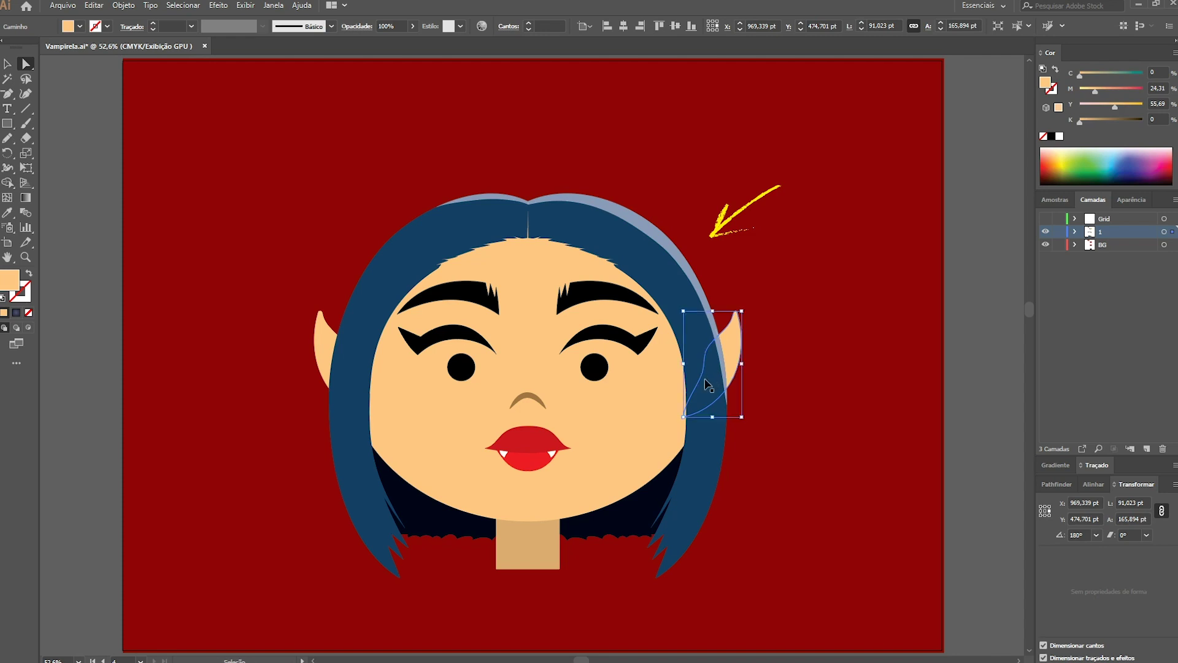
pyautogui.hotkey('shift', 'e')
pyautogui.moveTo(692, 359); pyautogui.dragTo(704, 377)
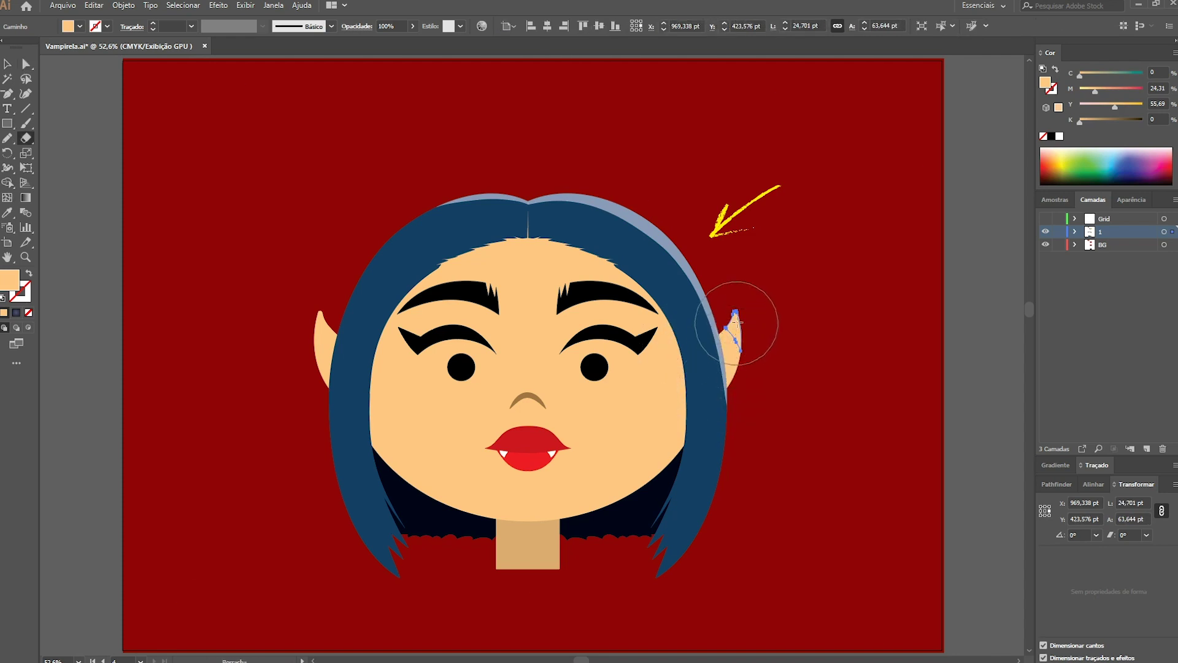
# Apply the hair highlight's white 60% opacity appearance to the ear tip shape with the Eyedropper.
pyautogui.press('i')
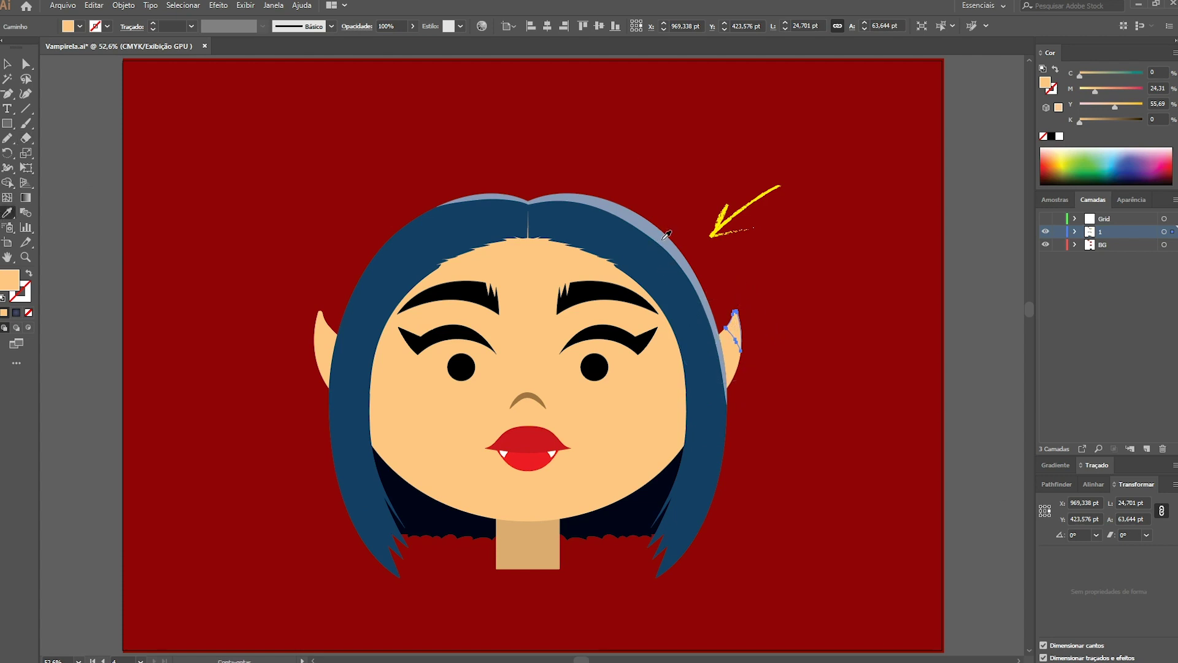
pyautogui.click(672, 240)
pyautogui.press('v')
pyautogui.click(966, 238)
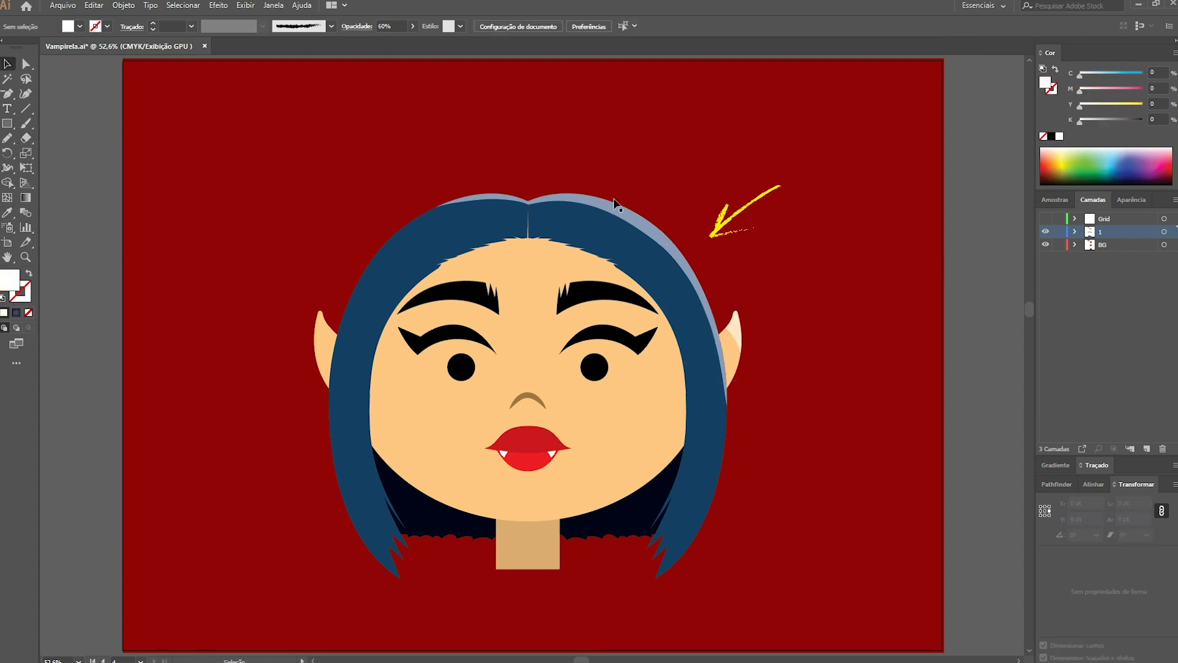
# Copy the face oval in place and erase the copy down to a crescent about 197 × 335 pt along the cheek opposite the light arrow.
pyautogui.press('a')
pyautogui.click(669, 344)
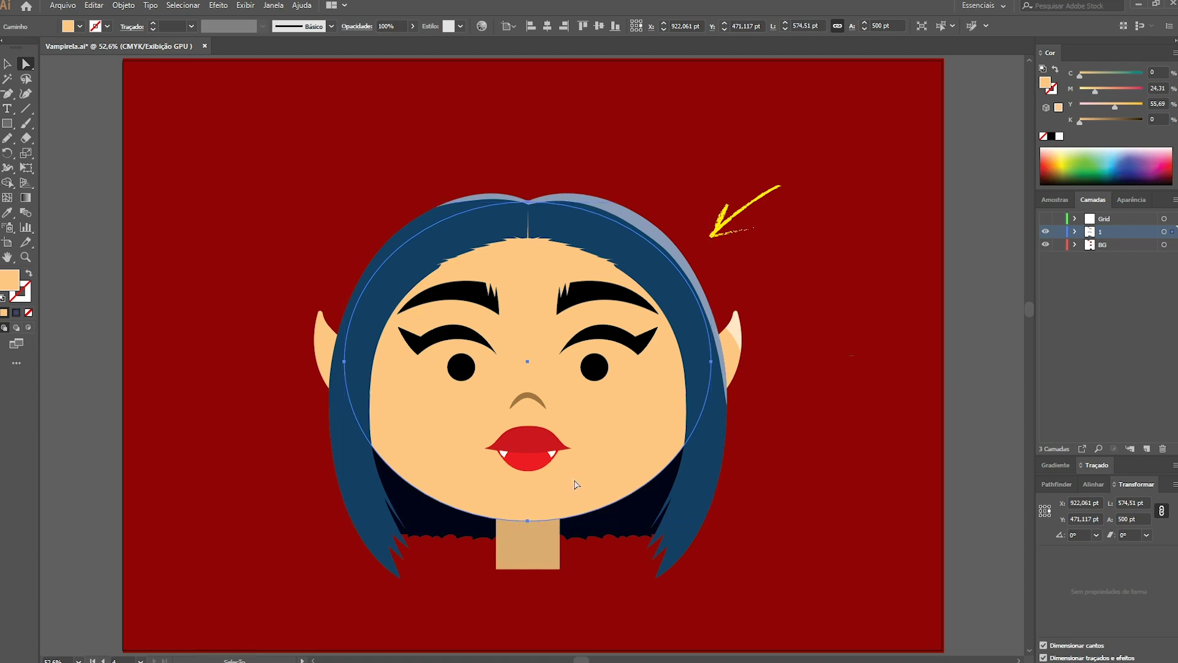
pyautogui.hotkey('shift', 'e')
pyautogui.moveTo(469, 169)
pyautogui.mouseDown()
pyautogui.moveTo(413, 250)
pyautogui.moveTo(400, 294)
pyautogui.moveTo(399, 344)
pyautogui.moveTo(415, 384)
pyautogui.moveTo(451, 440)
pyautogui.moveTo(519, 494)
pyautogui.moveTo(669, 497)
pyautogui.mouseUp()
pyautogui.moveTo(498, 178)
pyautogui.mouseDown()
pyautogui.moveTo(496, 369)
pyautogui.moveTo(466, 248)
pyautogui.moveTo(541, 395)
pyautogui.moveTo(525, 345)
pyautogui.moveTo(570, 362)
pyautogui.moveTo(670, 456)
pyautogui.moveTo(700, 413)
pyautogui.moveTo(656, 375)
pyautogui.moveTo(648, 323)
pyautogui.moveTo(579, 315)
pyautogui.moveTo(529, 215)
pyautogui.moveTo(588, 320)
pyautogui.moveTo(586, 293)
pyautogui.mouseUp()
pyautogui.press('v')
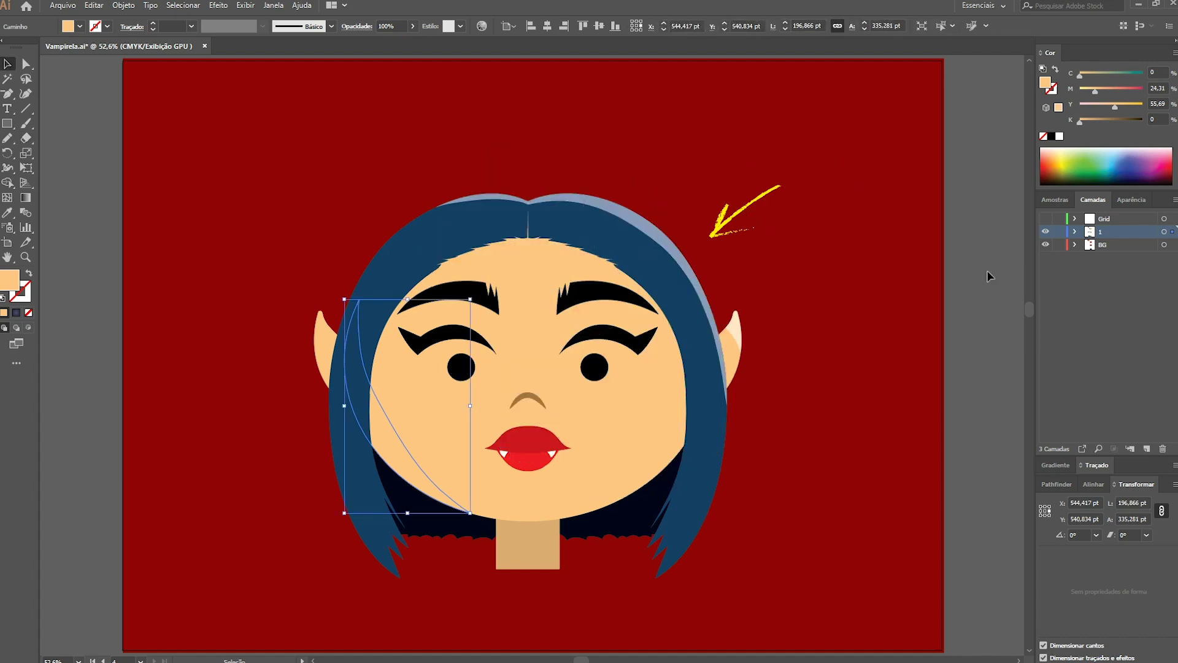
# Fill the cheek crescent with black.
pyautogui.click(772, 246)
pyautogui.click(389, 448)
pyautogui.click(1051, 137)
pyautogui.click(358, 26)
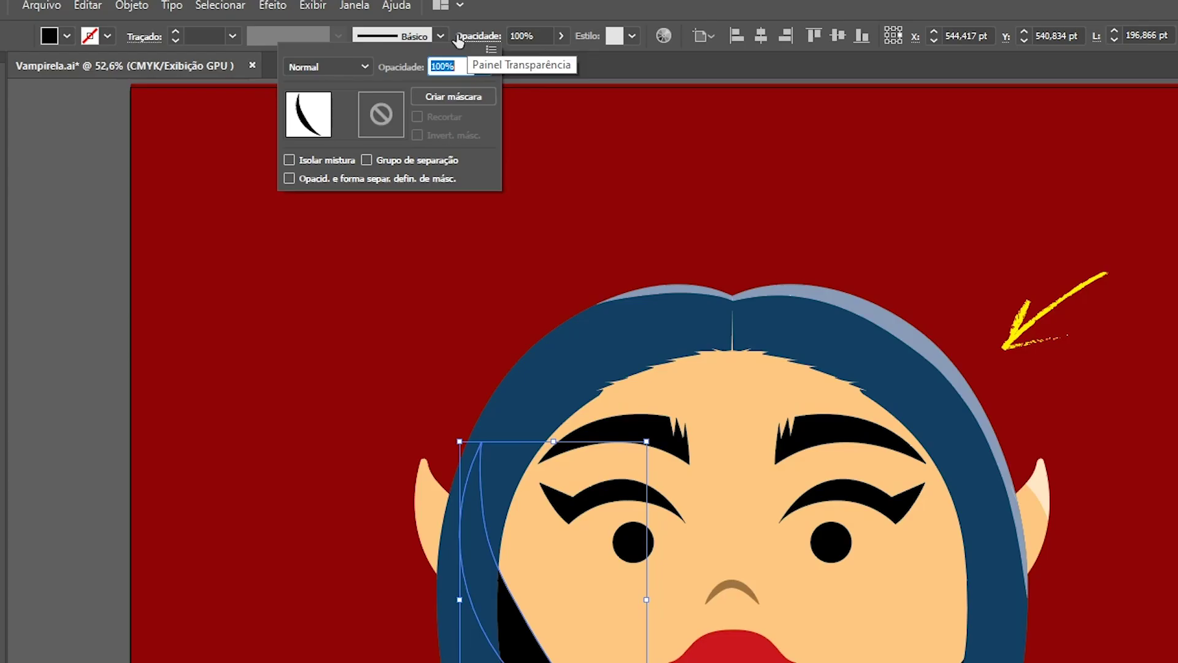
pyautogui.click(279, 44)
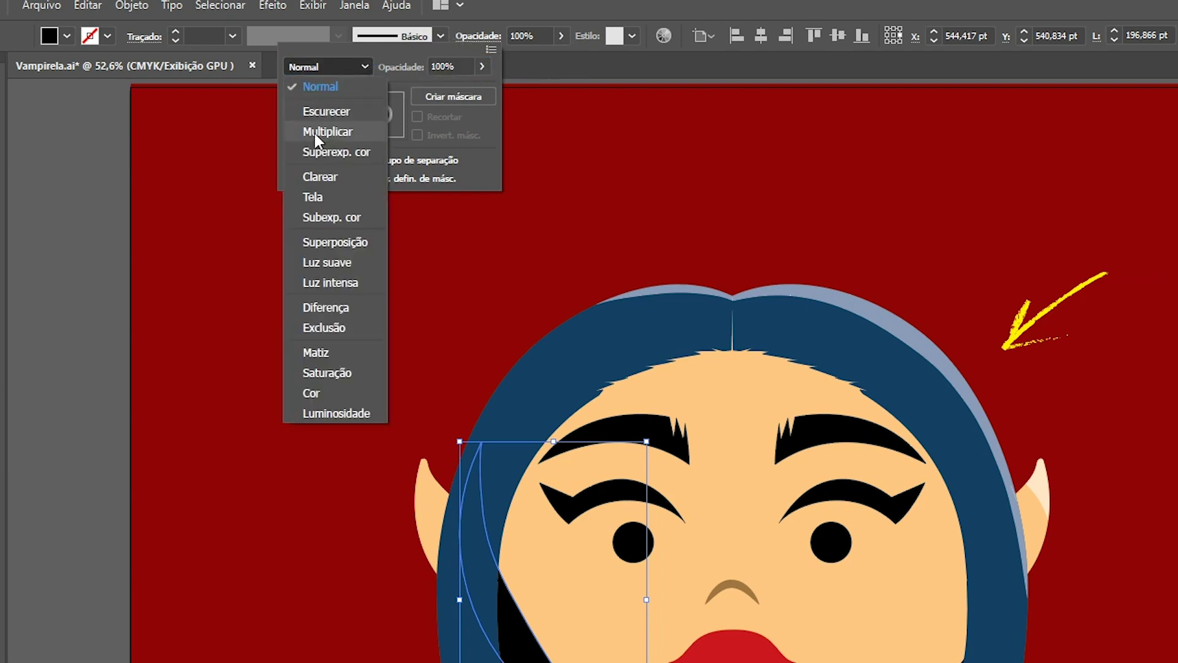
pyautogui.click(344, 131)
pyautogui.click(535, 35)
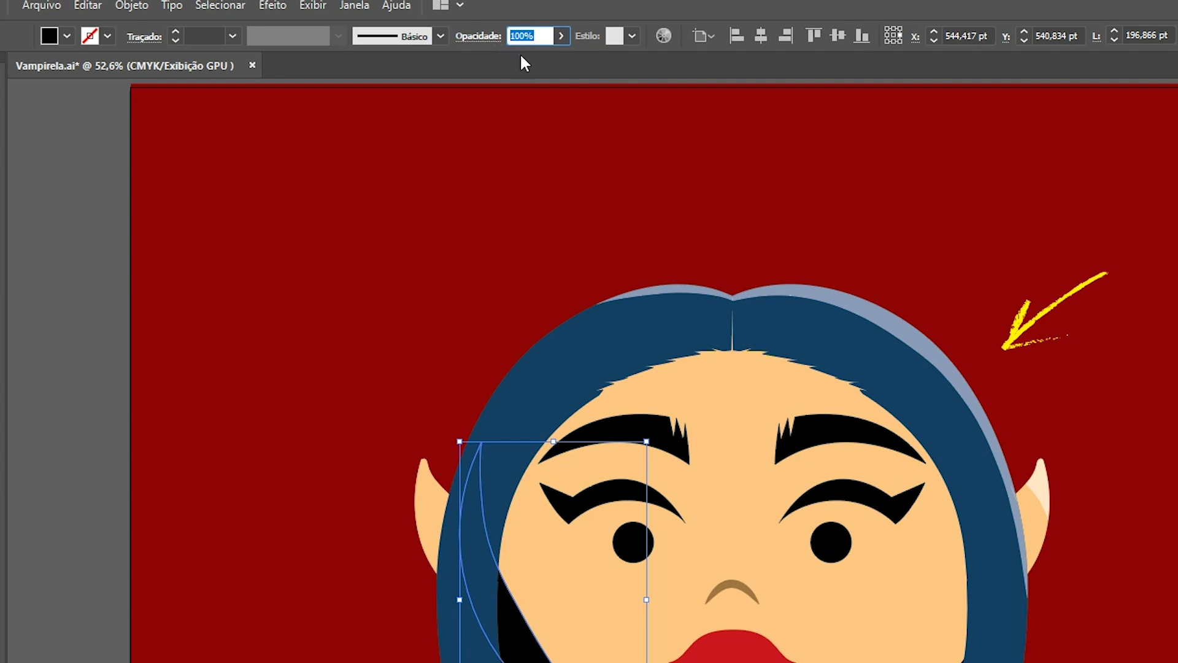
pyautogui.write('60')
pyautogui.press('Return')
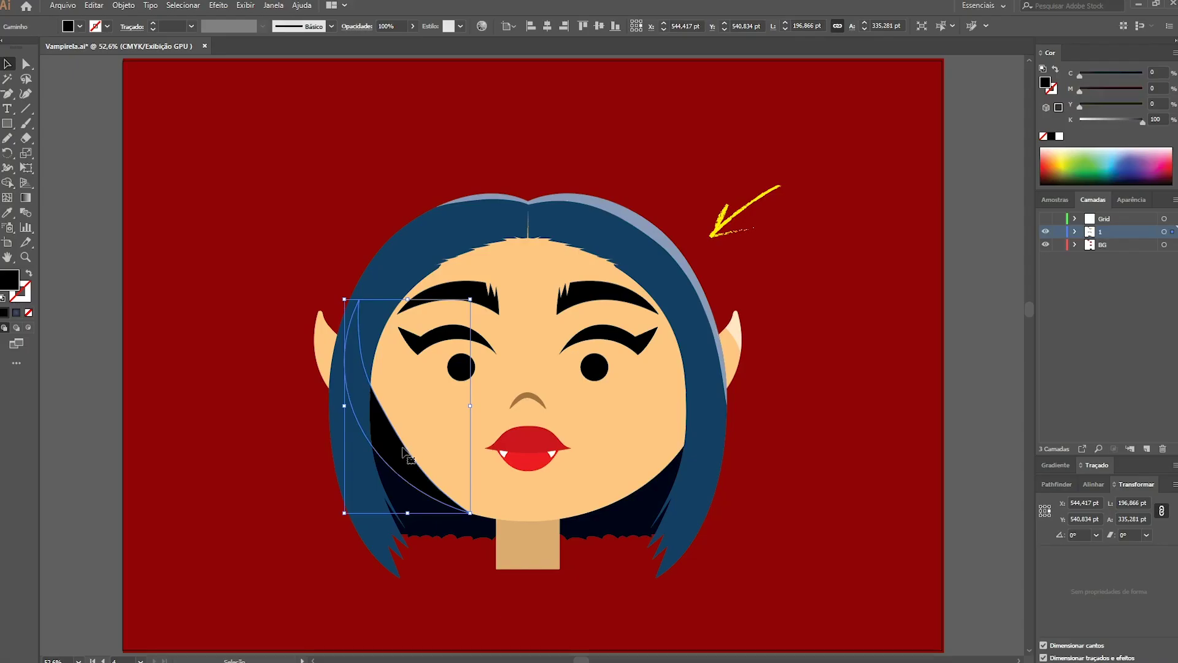
# Float the color sliders beside the artwork and set the cheek crescent's black value to K 50%.
pyautogui.click(1156, 121)
pyautogui.moveTo(1048, 53); pyautogui.dragTo(800, 225)
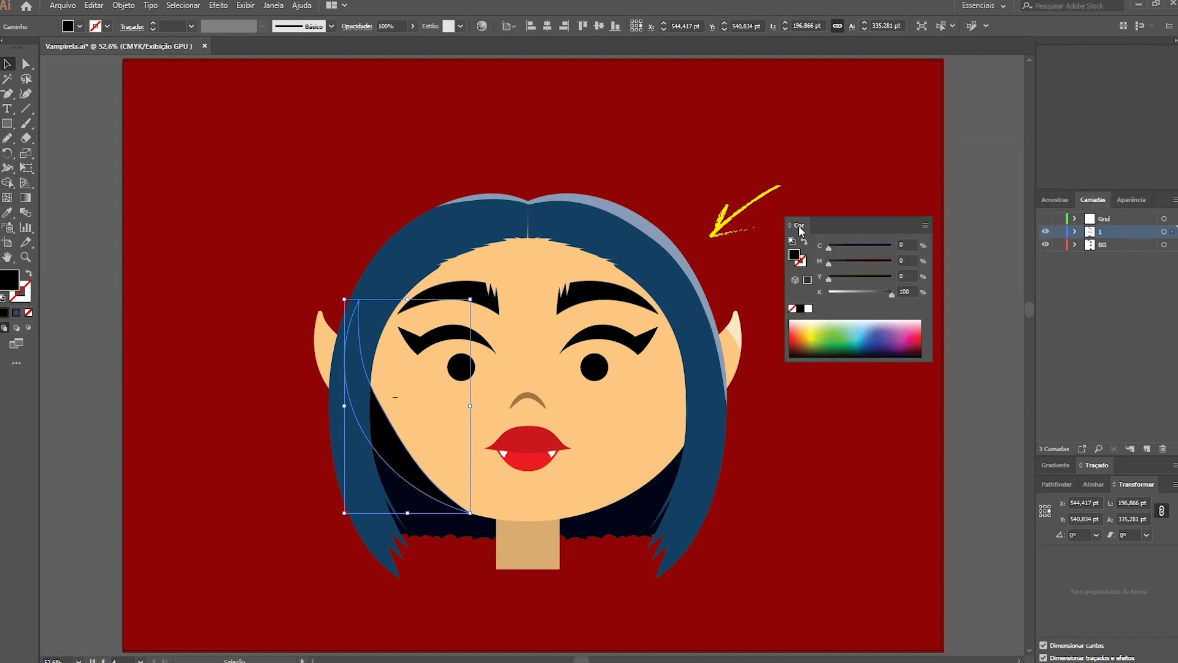
pyautogui.click(912, 291)
pyautogui.write('5')
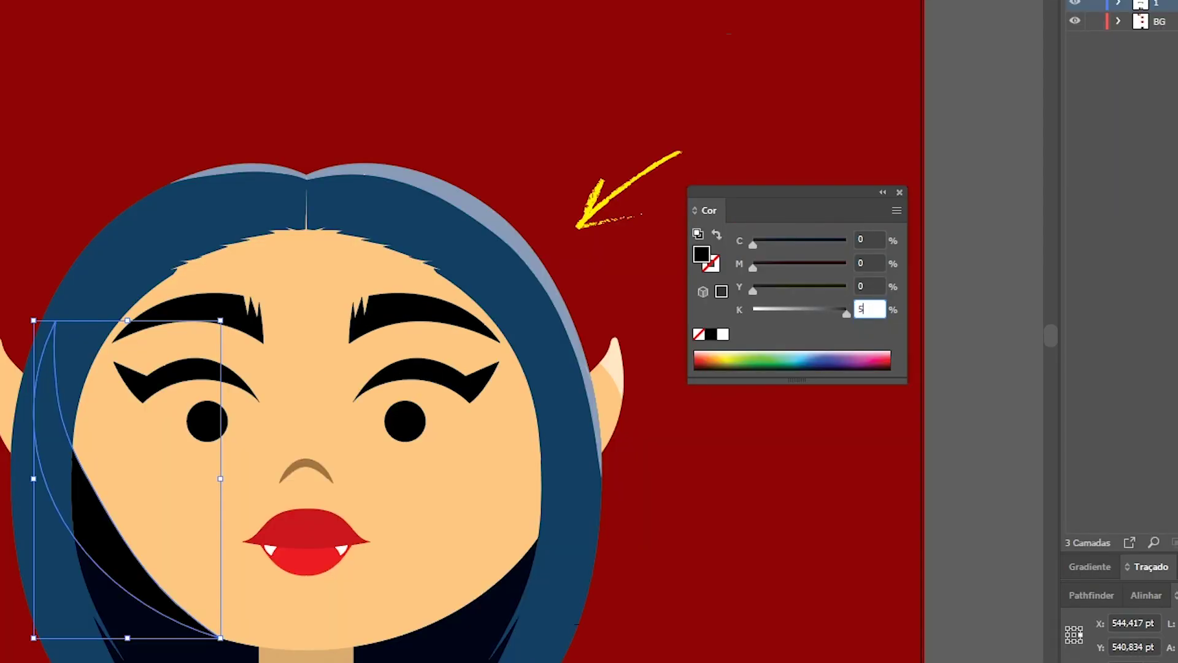
pyautogui.write('0')
# Set the gray cheek crescent's blending mode to Multiply (Multiplicar) and deselect it.
pyautogui.click(356, 26)
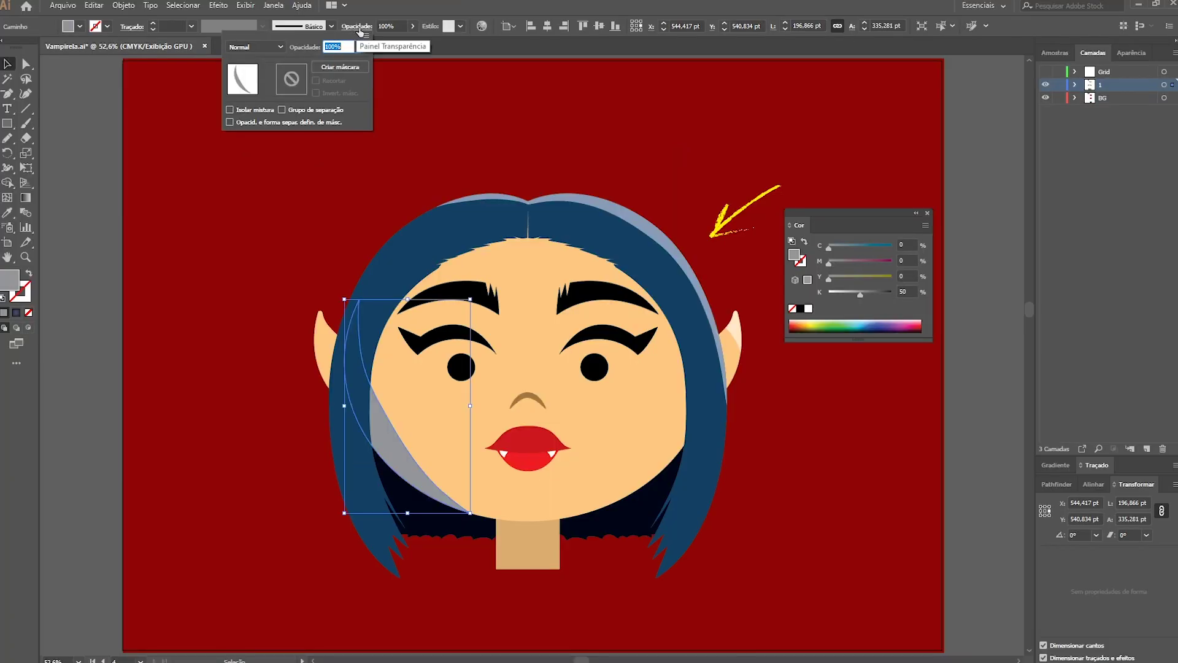
pyautogui.click(254, 47)
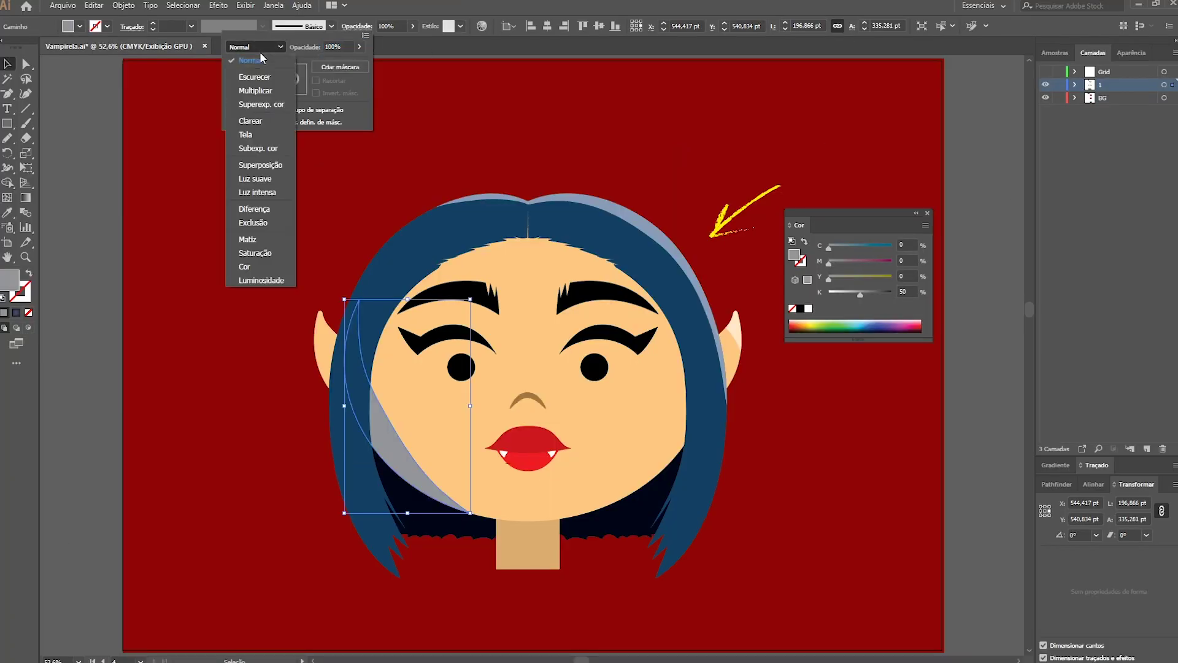
pyautogui.click(259, 92)
pyautogui.click(92, 231)
pyautogui.click(266, 310)
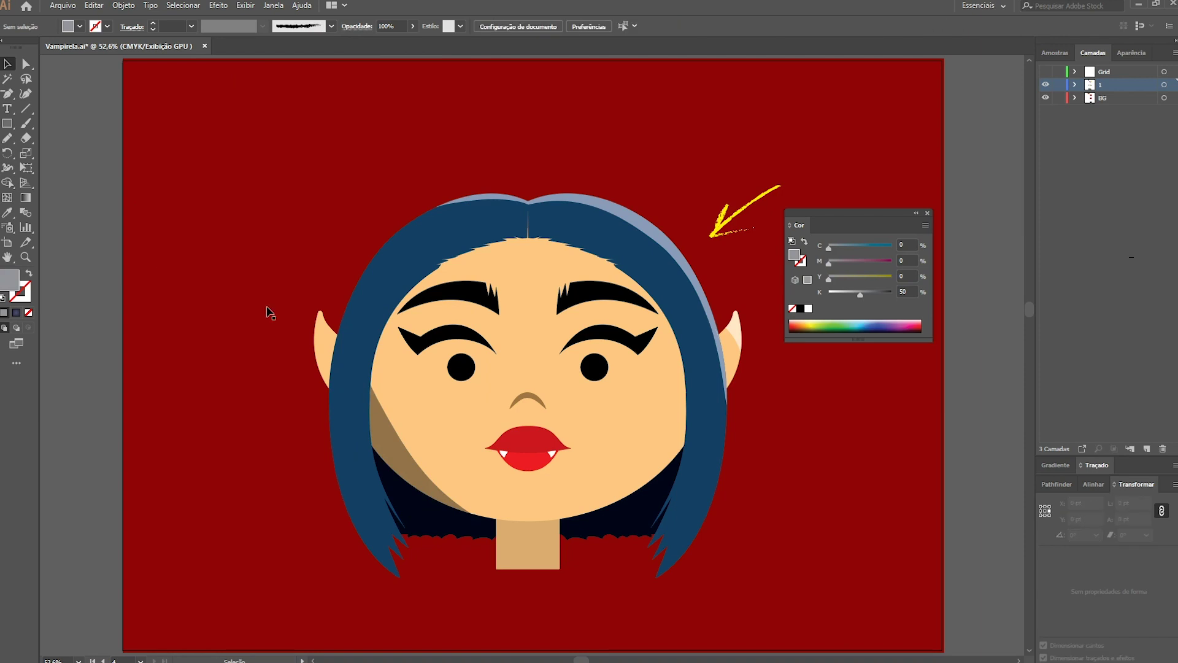
pyautogui.click(410, 430)
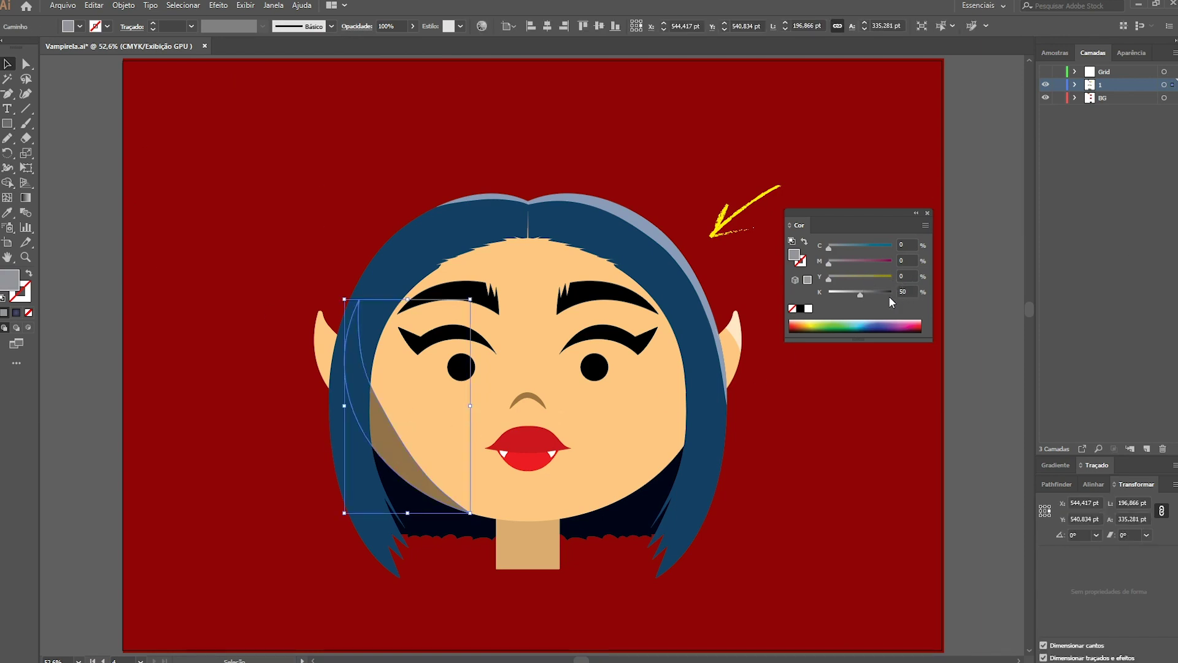
pyautogui.click(385, 26)
pyautogui.hotkey('ctrl', 'shift', 'a')
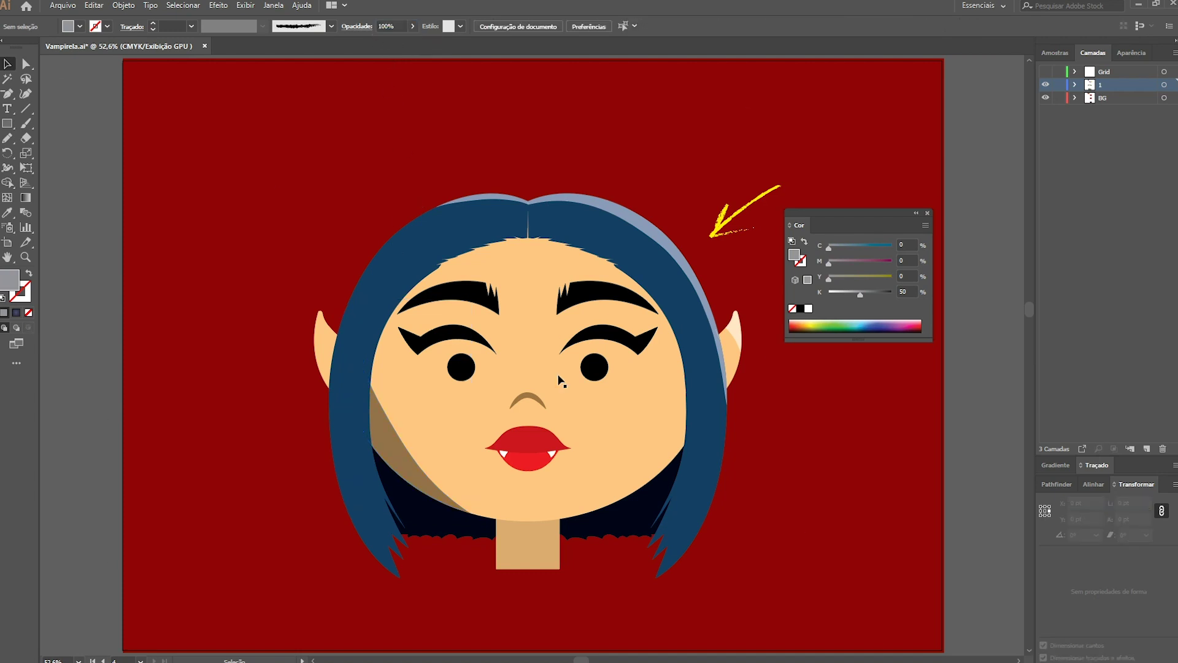
# Try a darker skin tone of M 29.25, Y 67 and K 9 on the cheek crescent instead of the multiplied gray.
pyautogui.click(401, 443)
pyautogui.hotkey('ctrl', 'z')
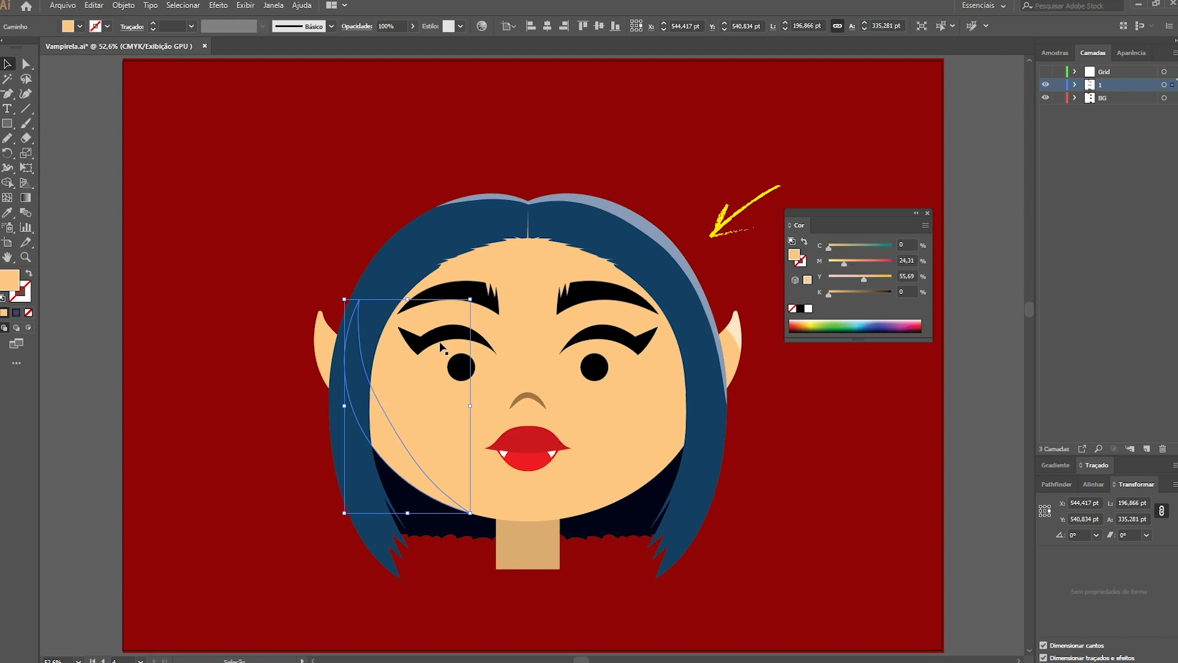
pyautogui.moveTo(864, 279); pyautogui.dragTo(835, 294)
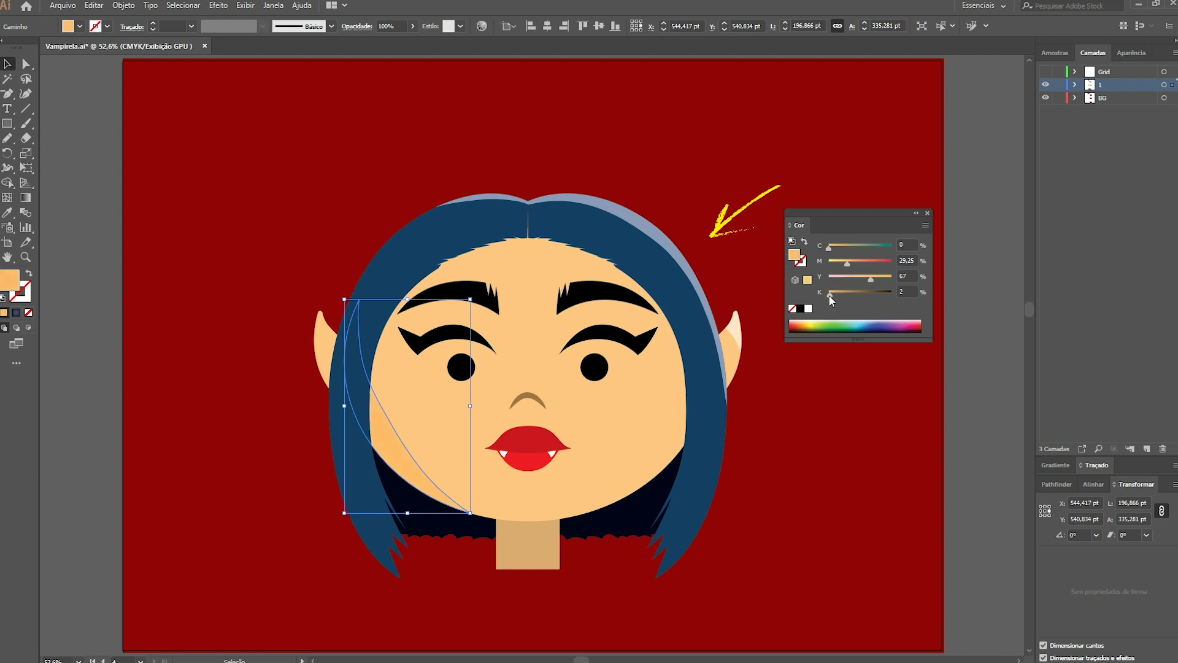
pyautogui.click(977, 306)
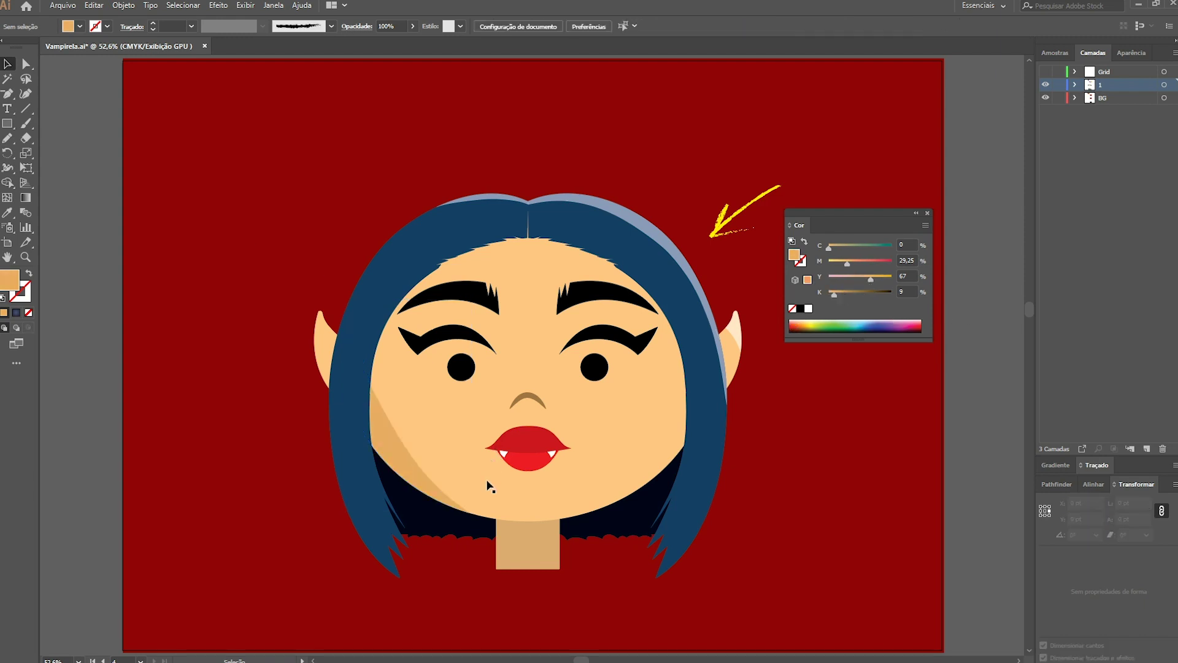
# Try lighter and darker variations of the cheek crescent's skin tone, including M 34.49, Y 79 and K 10.61.
pyautogui.click(395, 459)
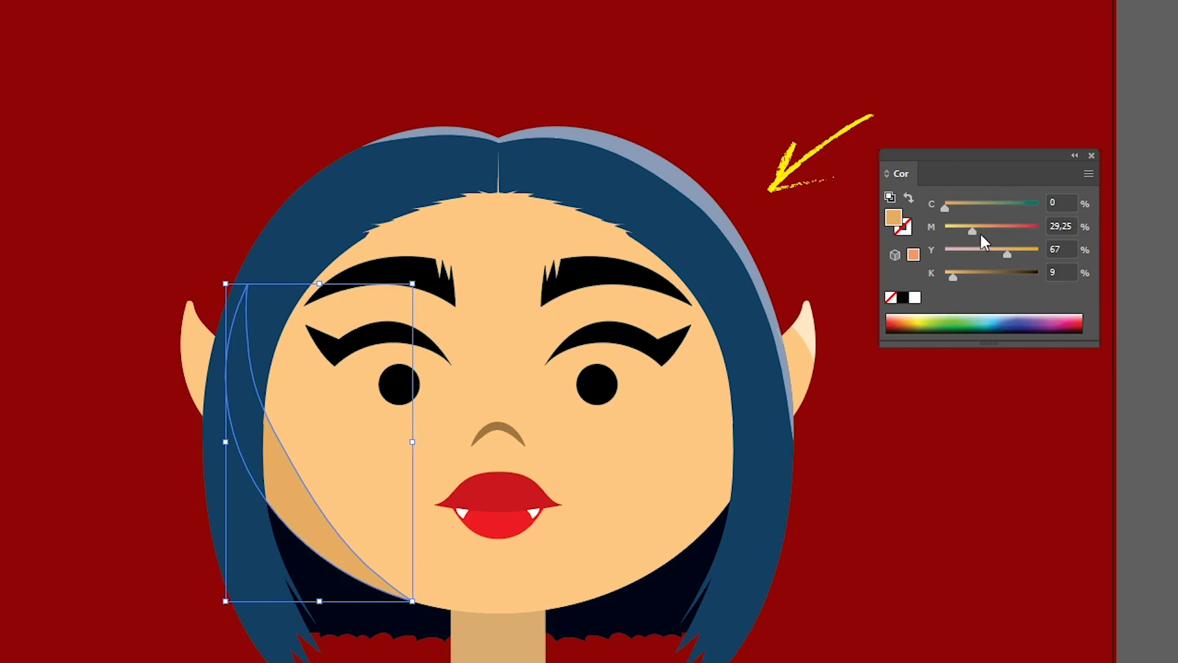
pyautogui.moveTo(972, 232)
pyautogui.mouseDown()
pyautogui.moveTo(1019, 253)
pyautogui.moveTo(964, 233)
pyautogui.mouseUp()
pyautogui.click(1153, 218)
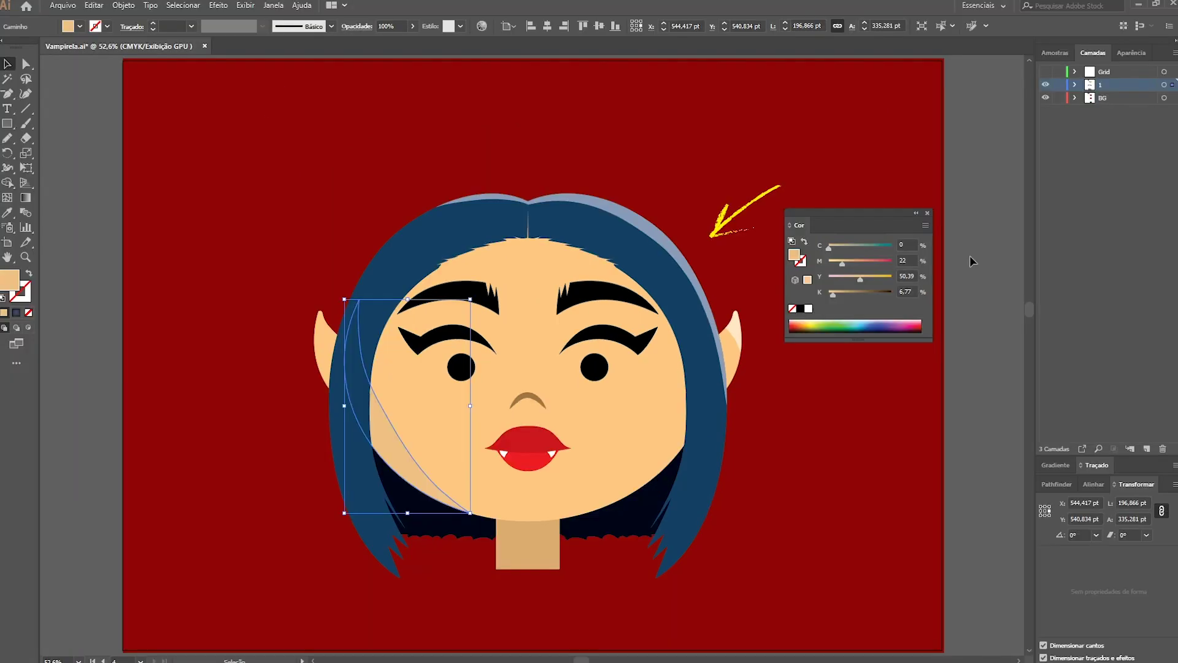
pyautogui.hotkey('ctrl', 'z')
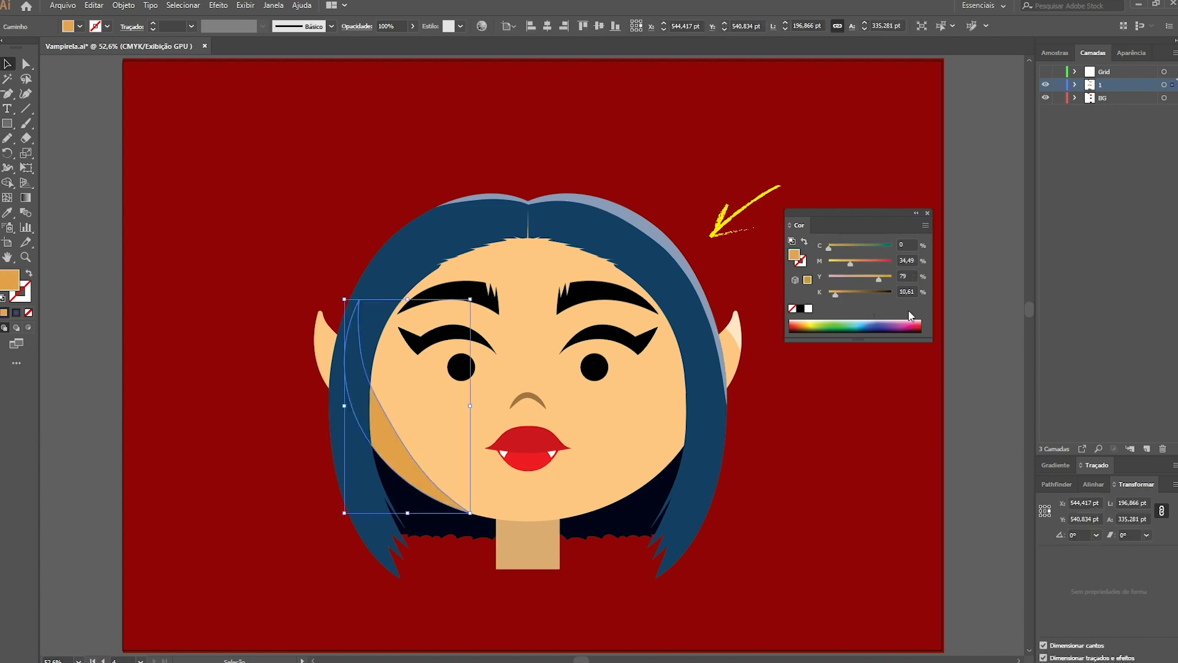
pyautogui.click(978, 284)
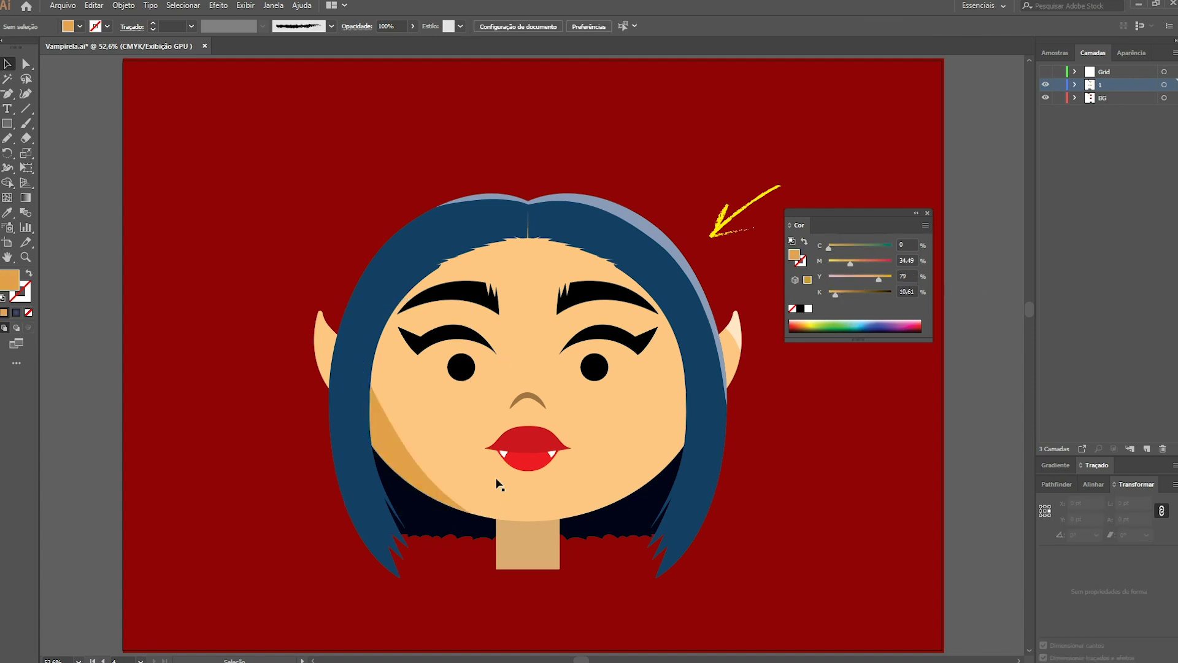
# Draw a closed eyeshadow shape about 172 × 100 pt with the Pencil tool, between brow and eyeliner on the eye farther from the light arrow.
pyautogui.press('a')
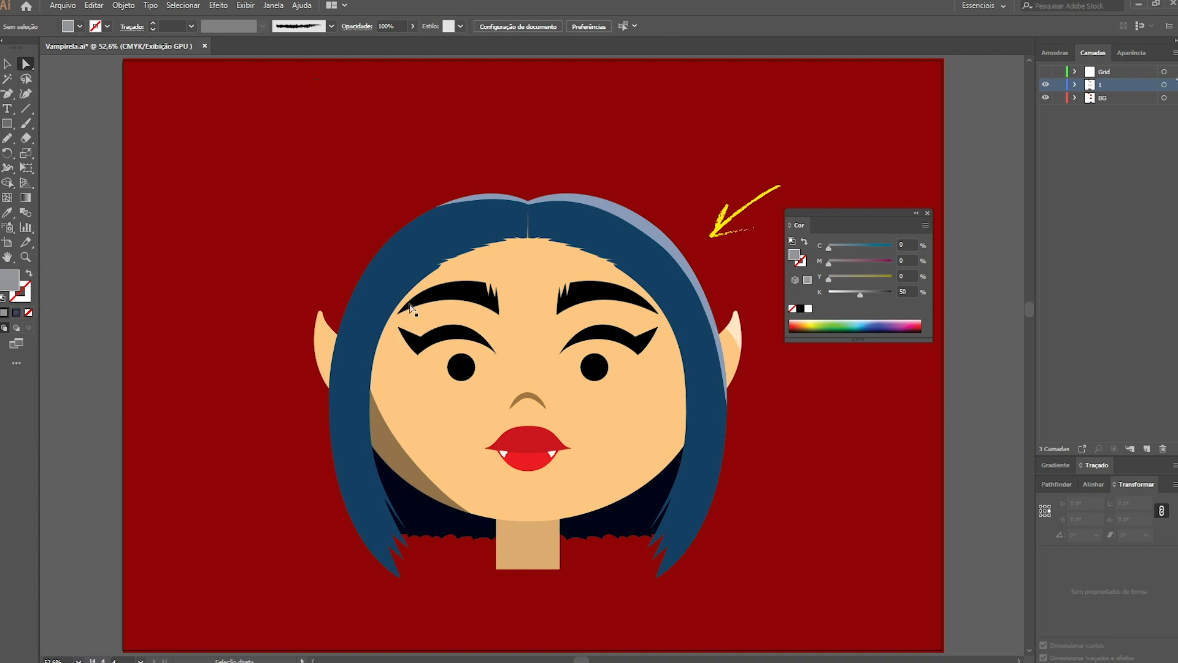
pyautogui.press('p')
pyautogui.press('n')
pyautogui.moveTo(402, 327)
pyautogui.mouseDown()
pyautogui.moveTo(421, 297)
pyautogui.moveTo(496, 306)
pyautogui.mouseUp()
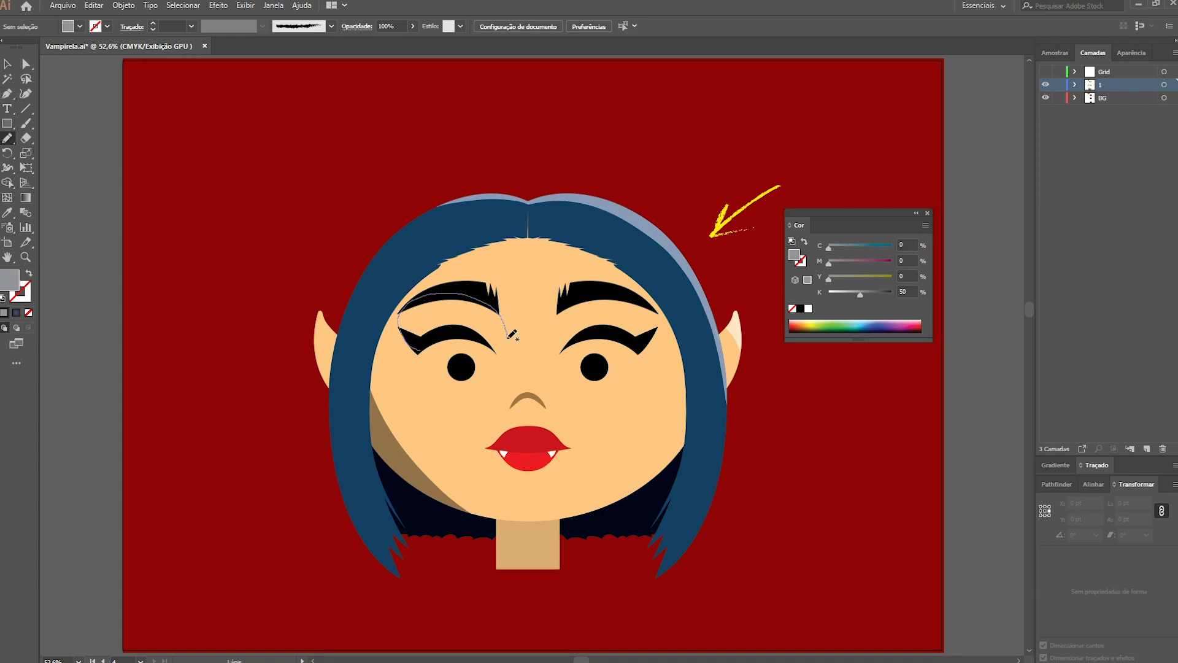
pyautogui.moveTo(500, 349)
pyautogui.mouseDown()
pyautogui.moveTo(468, 330)
pyautogui.moveTo(403, 328)
pyautogui.mouseUp()
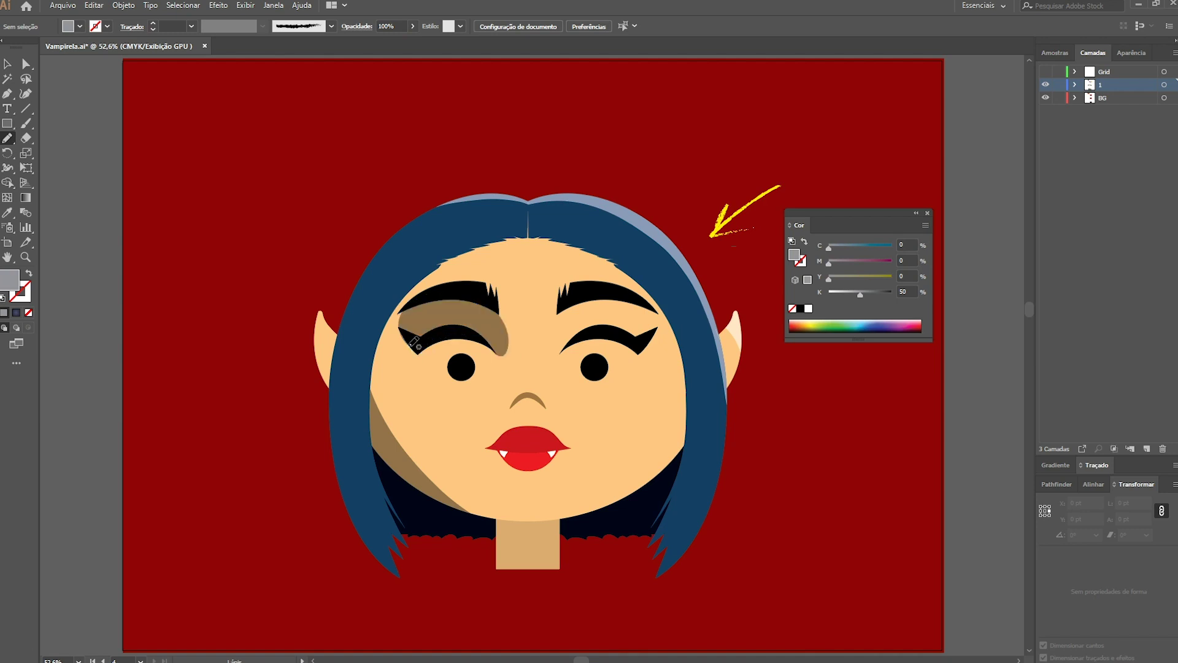
# Set the eyeshadow shape's black value to K 30% and deselect it.
pyautogui.press('v')
pyautogui.click(443, 301)
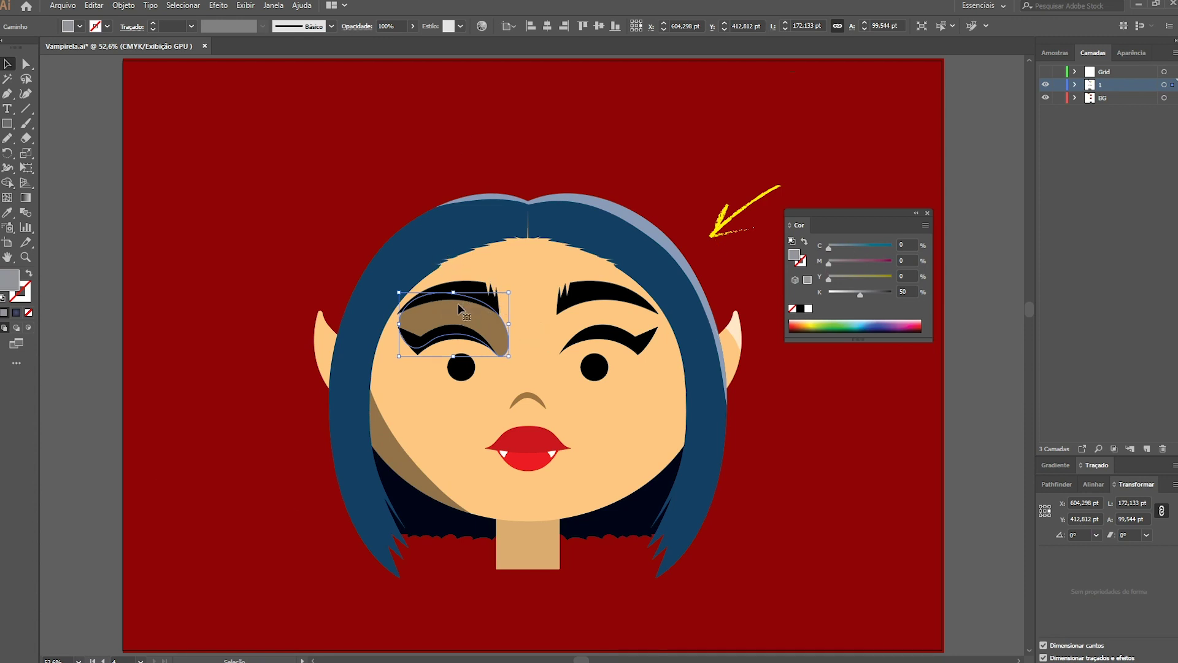
pyautogui.click(903, 293)
pyautogui.write('30')
pyautogui.press('Return')
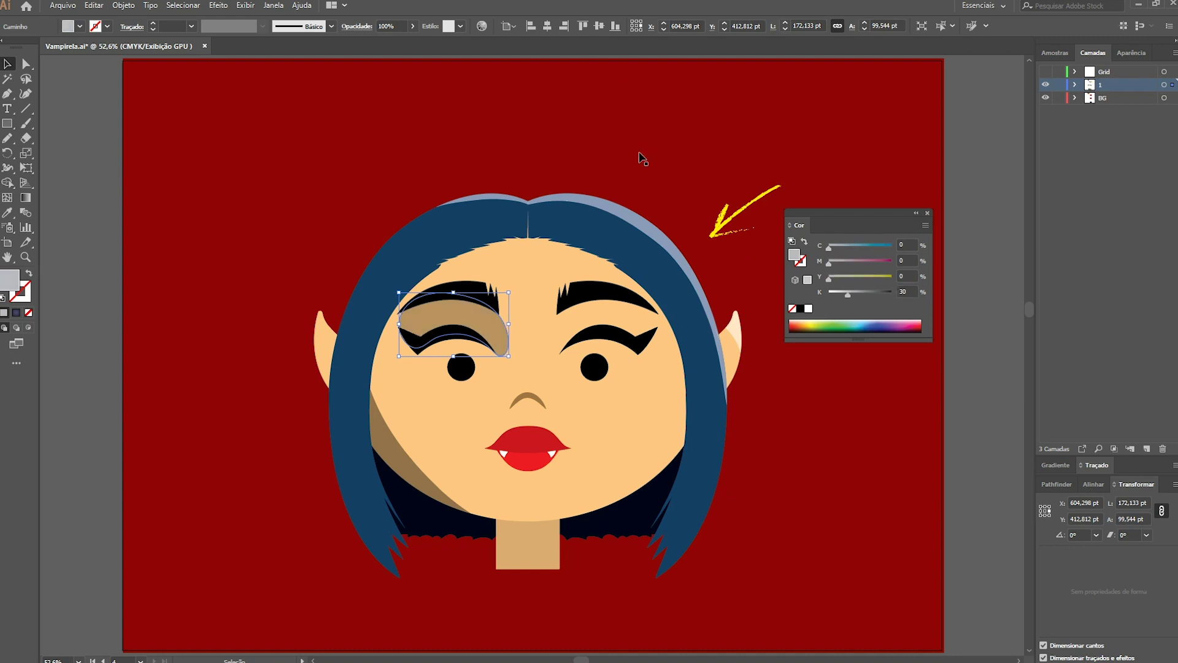
pyautogui.click(951, 361)
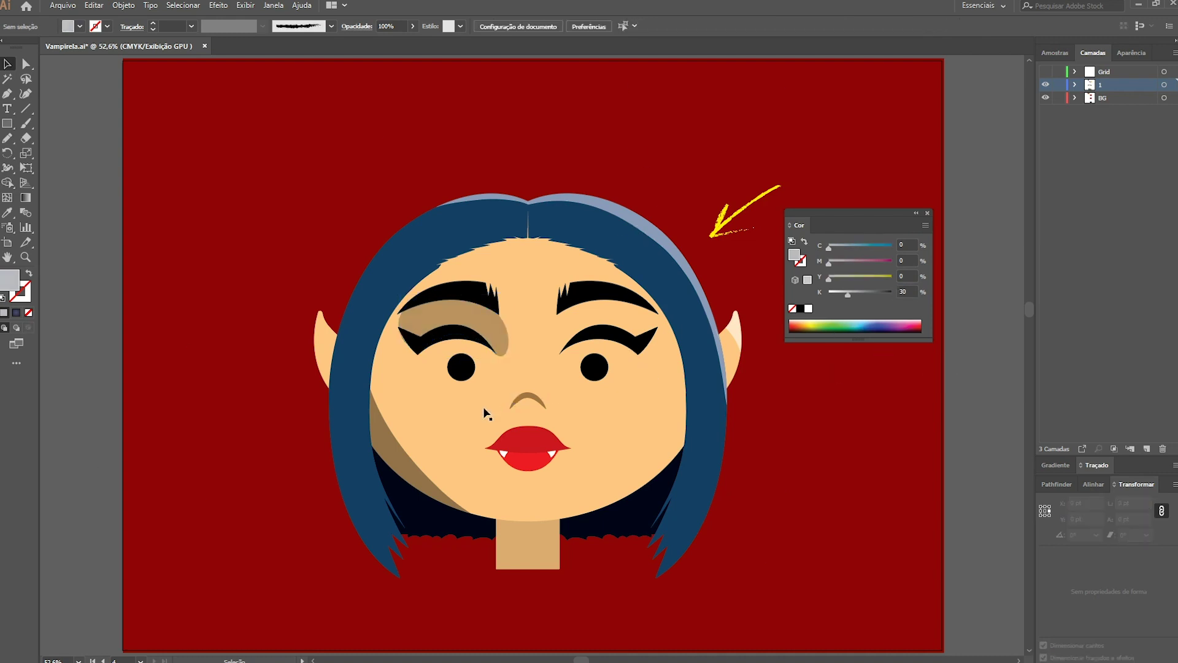
# Duplicate the eyeshadow shape, flip the copy horizontally and place it above the eye nearer the light arrow.
pyautogui.press('a')
pyautogui.click(489, 332)
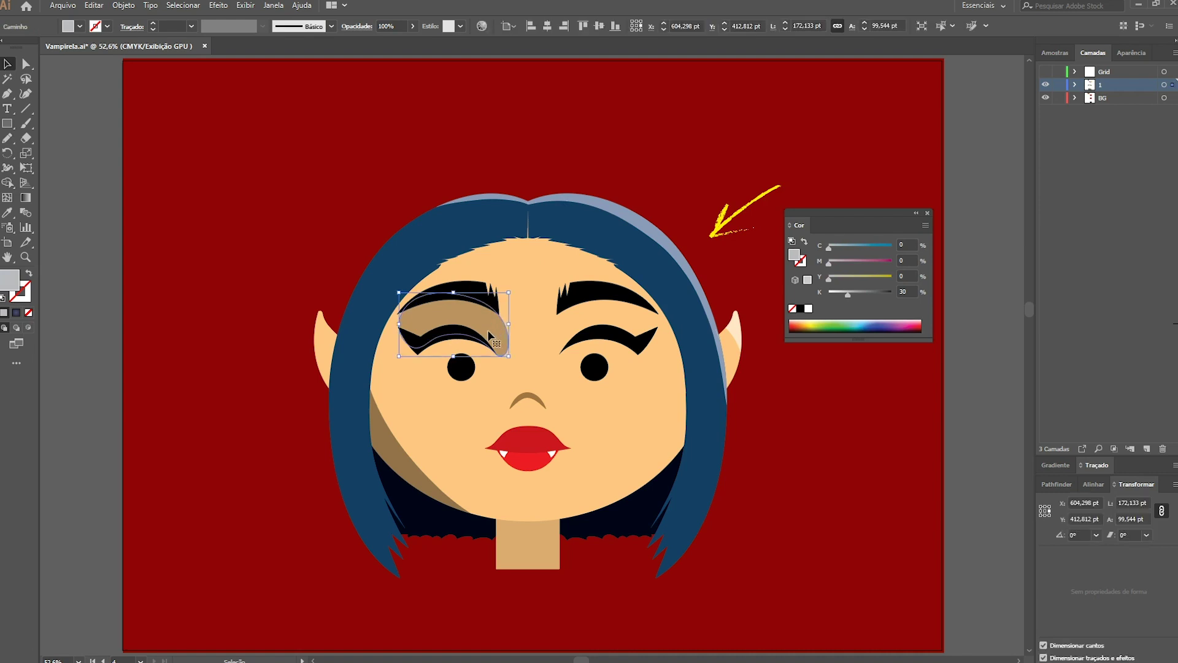
pyautogui.press('v')
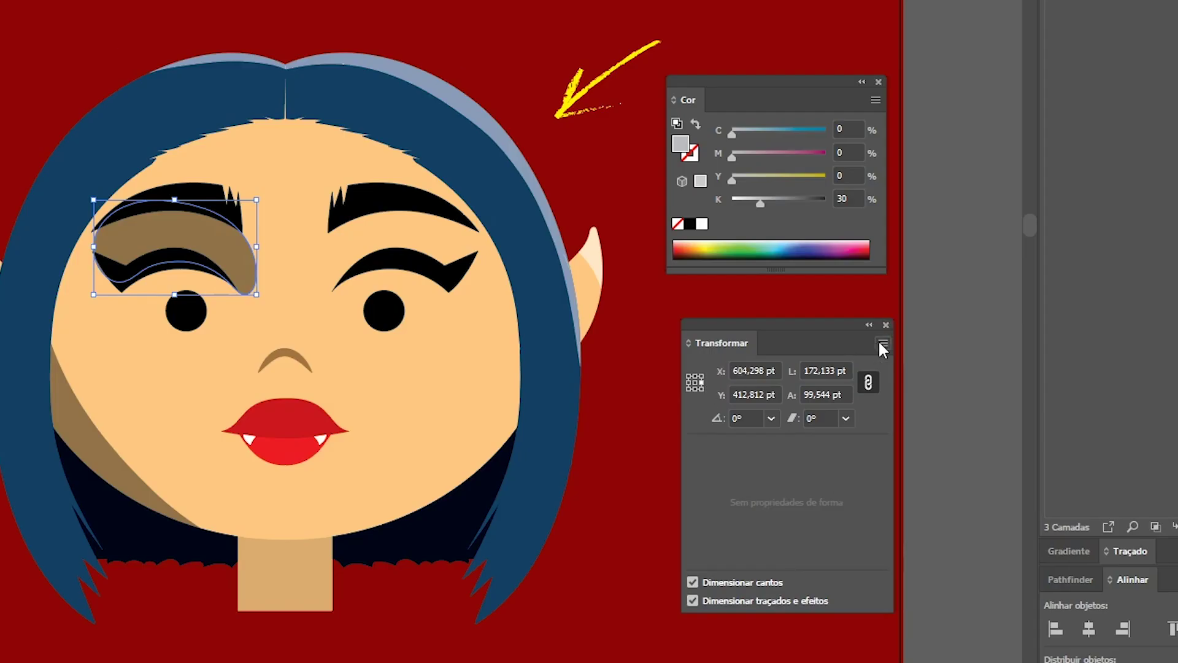
pyautogui.click(882, 346)
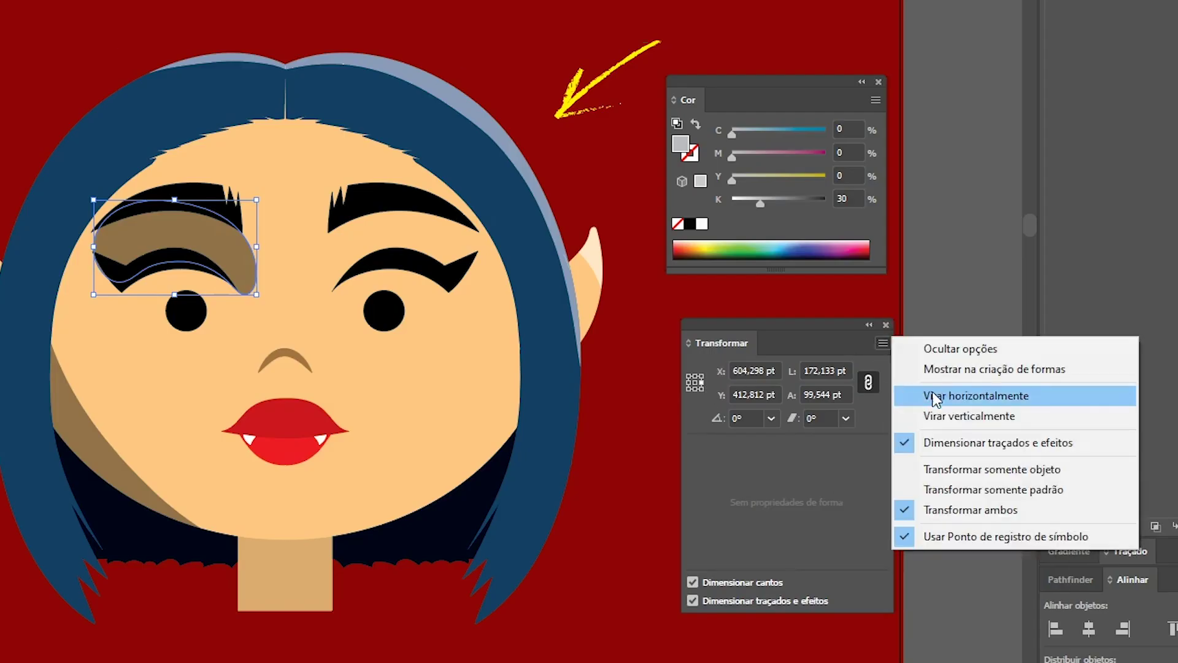
pyautogui.click(939, 396)
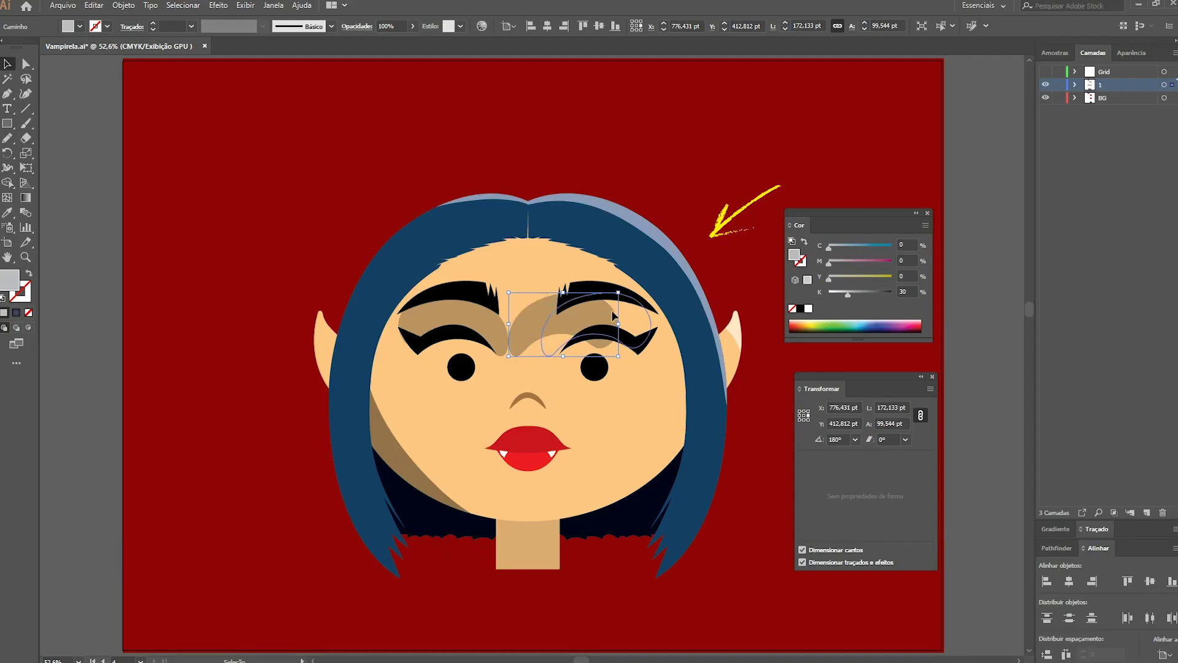
pyautogui.moveTo(577, 308); pyautogui.dragTo(617, 307)
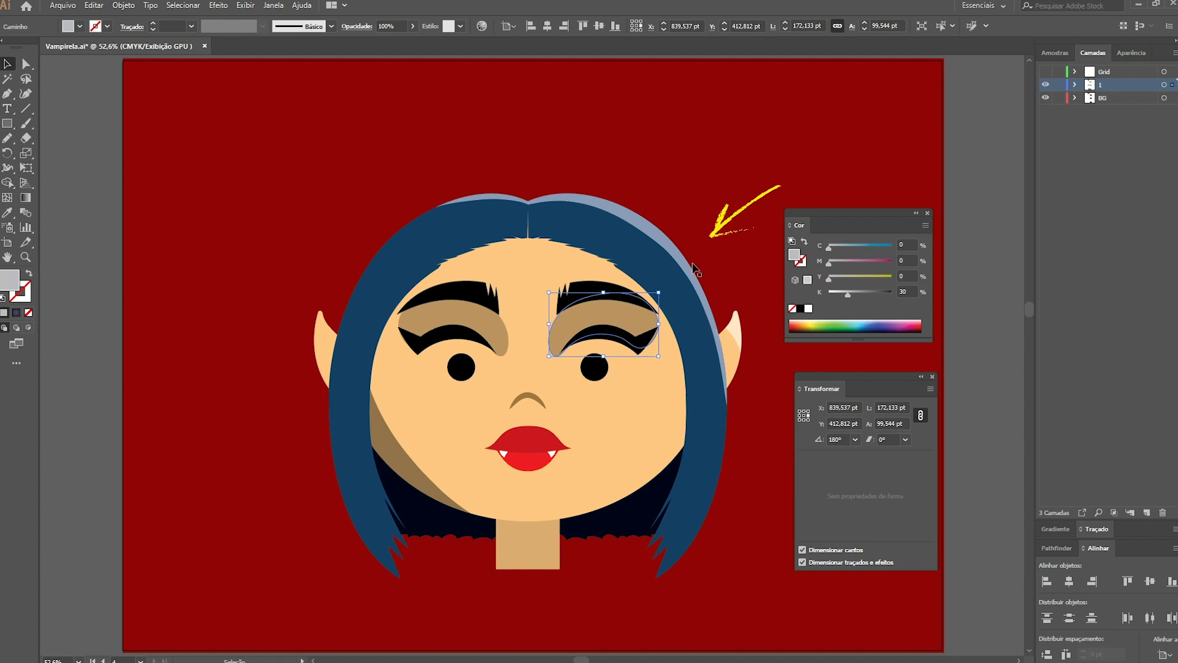
# Set the mirrored eyeshadow's black value to K 15% and deselect it.
pyautogui.click(902, 292)
pyautogui.write('15')
pyautogui.press('Return')
pyautogui.hotkey('ctrl', 'shift', 'a')
# Draw a closed shadow shape beneath the nose line with the Pencil tool, using the current K 15% fill.
pyautogui.press('z')
pyautogui.moveTo(516, 226); pyautogui.dragTo(534, 227)
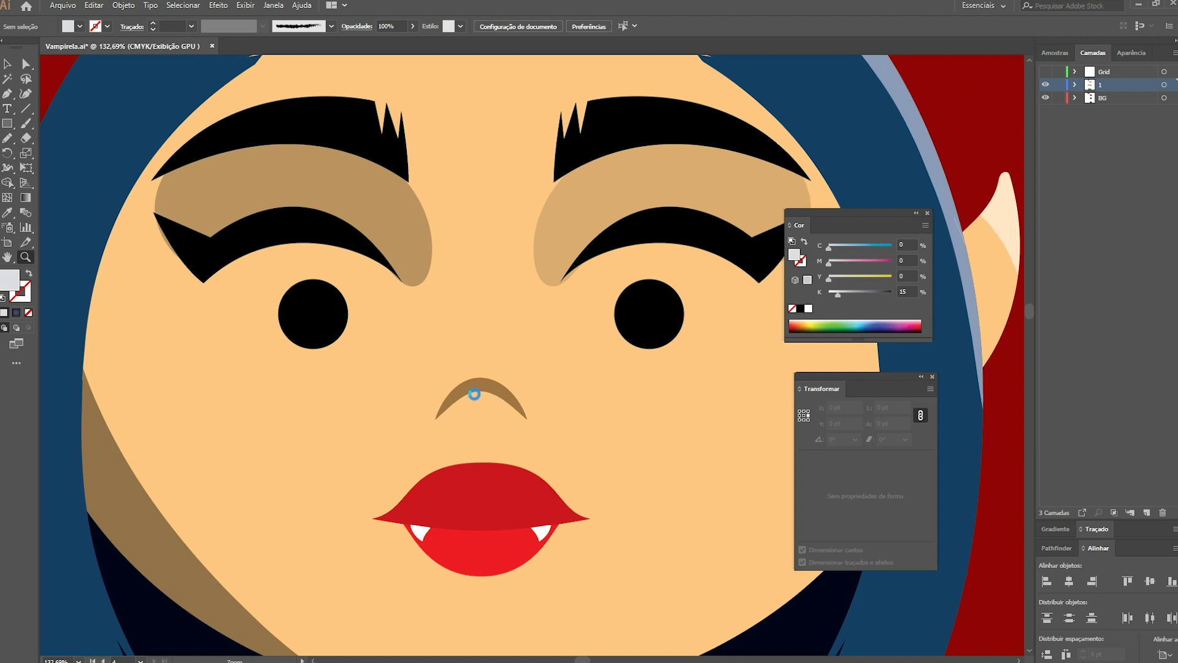
pyautogui.press('n')
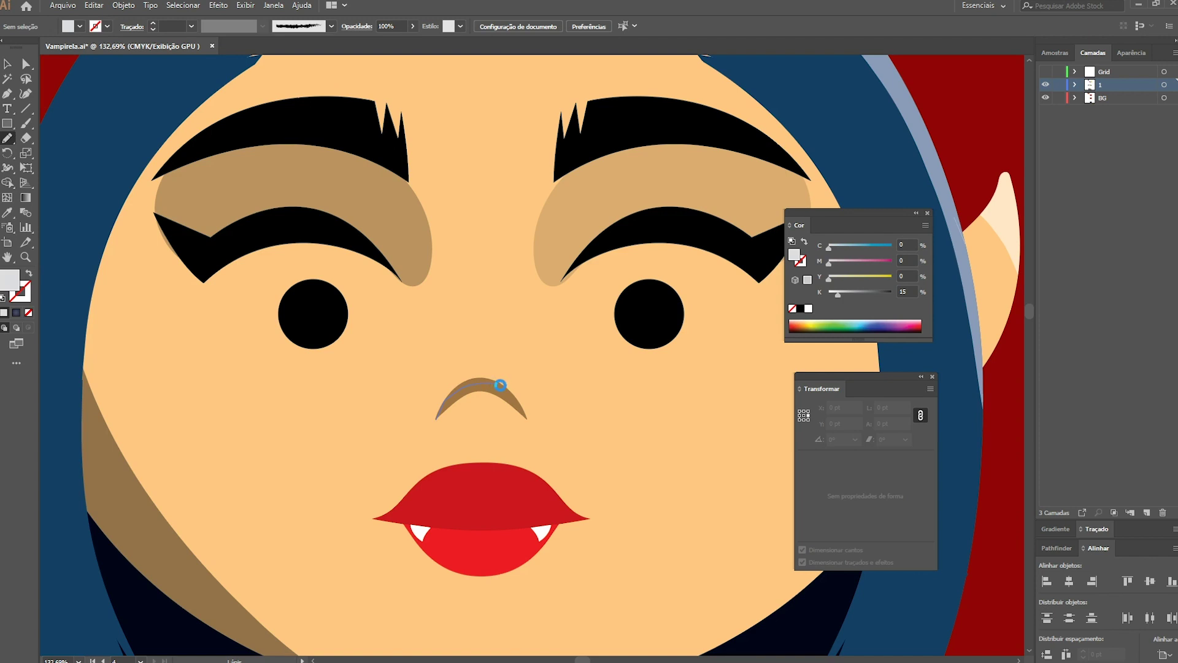
pyautogui.moveTo(518, 402)
pyautogui.mouseDown()
pyautogui.moveTo(518, 421)
pyautogui.moveTo(468, 434)
pyautogui.moveTo(443, 402)
pyautogui.mouseUp()
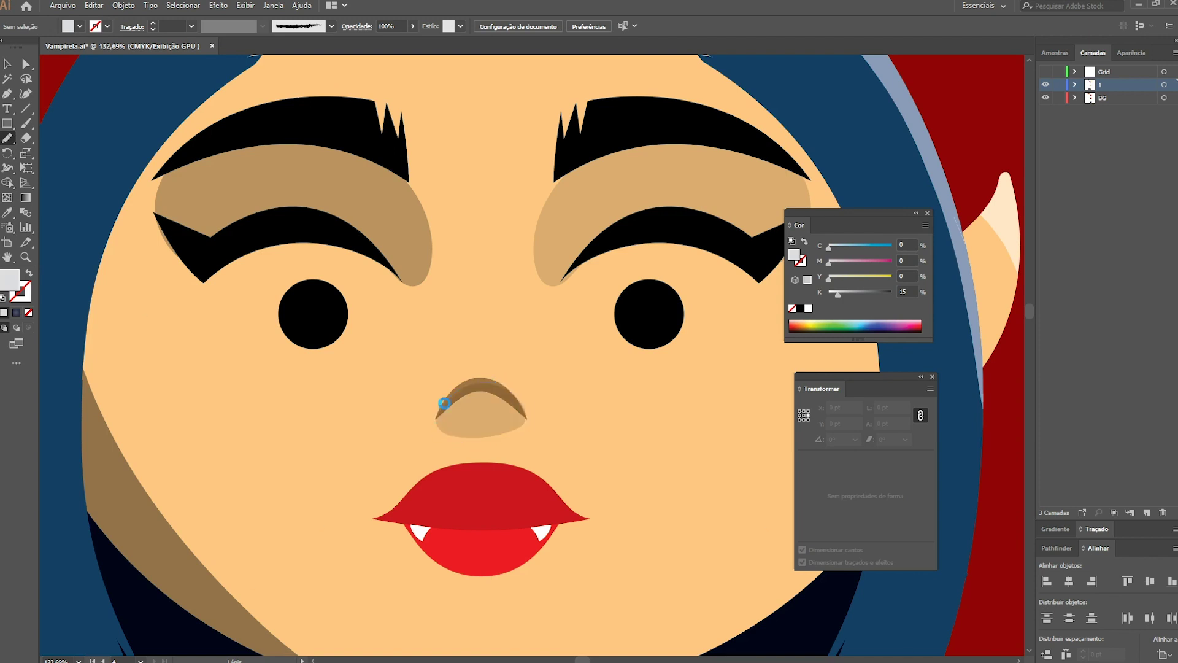
pyautogui.press('v')
pyautogui.click(474, 398)
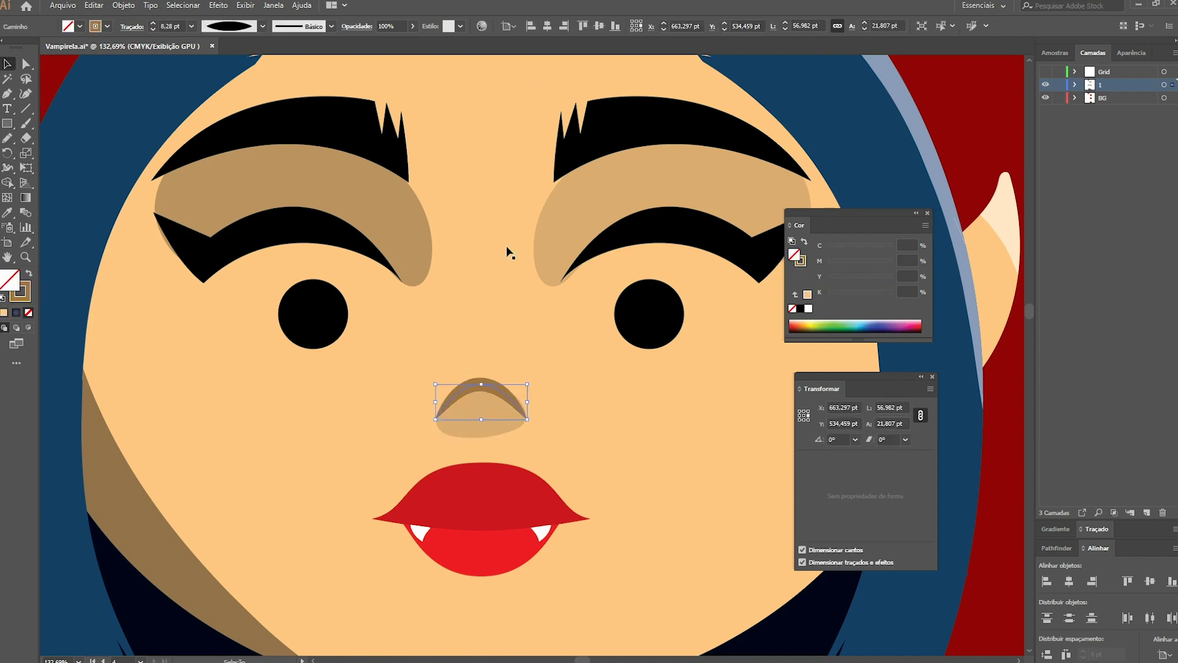
pyautogui.click(493, 436)
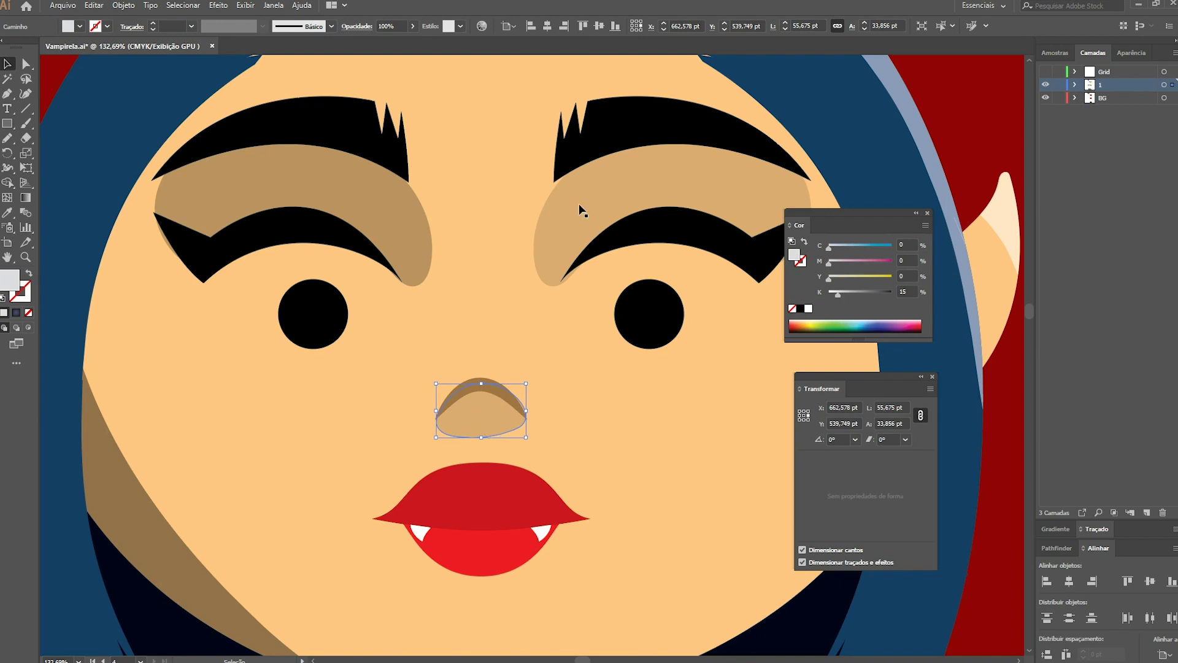
# Erase a copy of the face ellipse down to a thin highlight sliver along the lower cheek on the light side.
pyautogui.click(592, 294)
pyautogui.hotkey('ctrl', '0')
pyautogui.press('a')
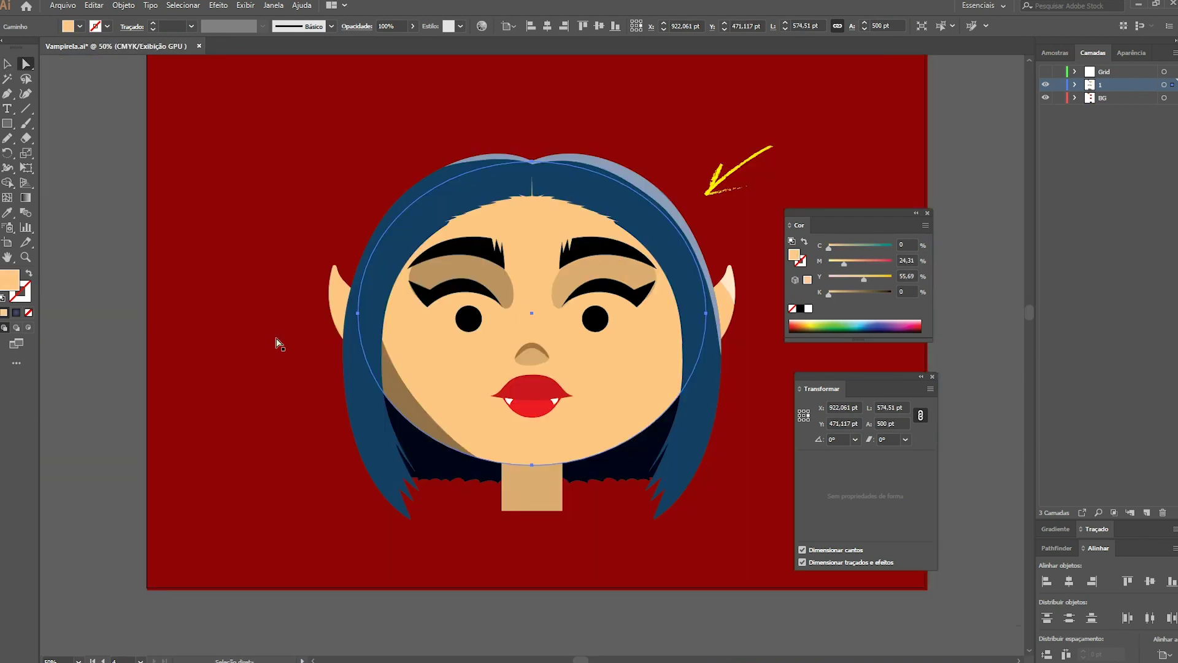
pyautogui.click(125, 422)
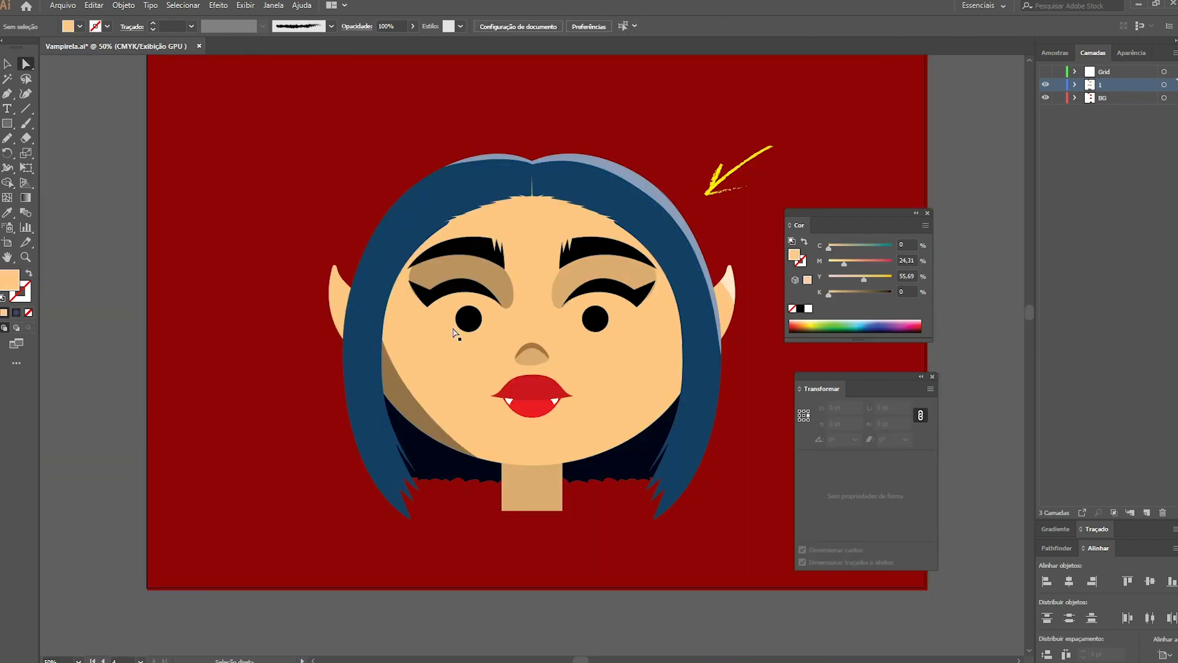
pyautogui.click(581, 461)
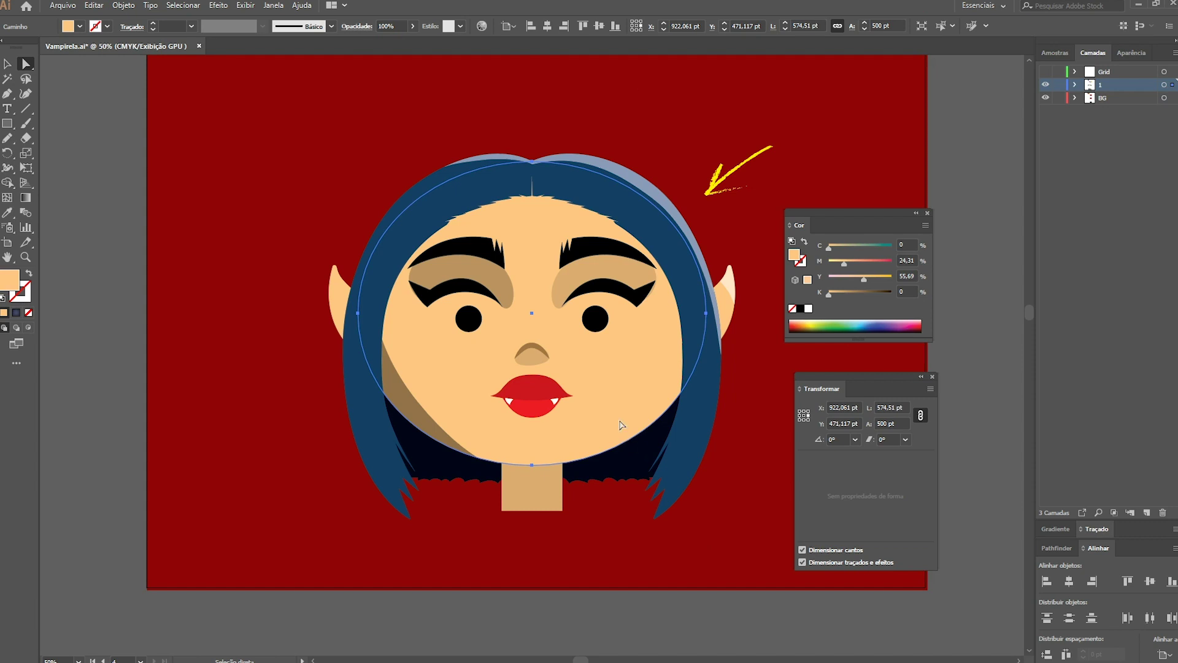
pyautogui.hotkey('shift', 'e')
pyautogui.moveTo(684, 291)
pyautogui.mouseDown()
pyautogui.moveTo(681, 246)
pyautogui.moveTo(666, 270)
pyautogui.moveTo(663, 369)
pyautogui.moveTo(668, 342)
pyautogui.mouseUp()
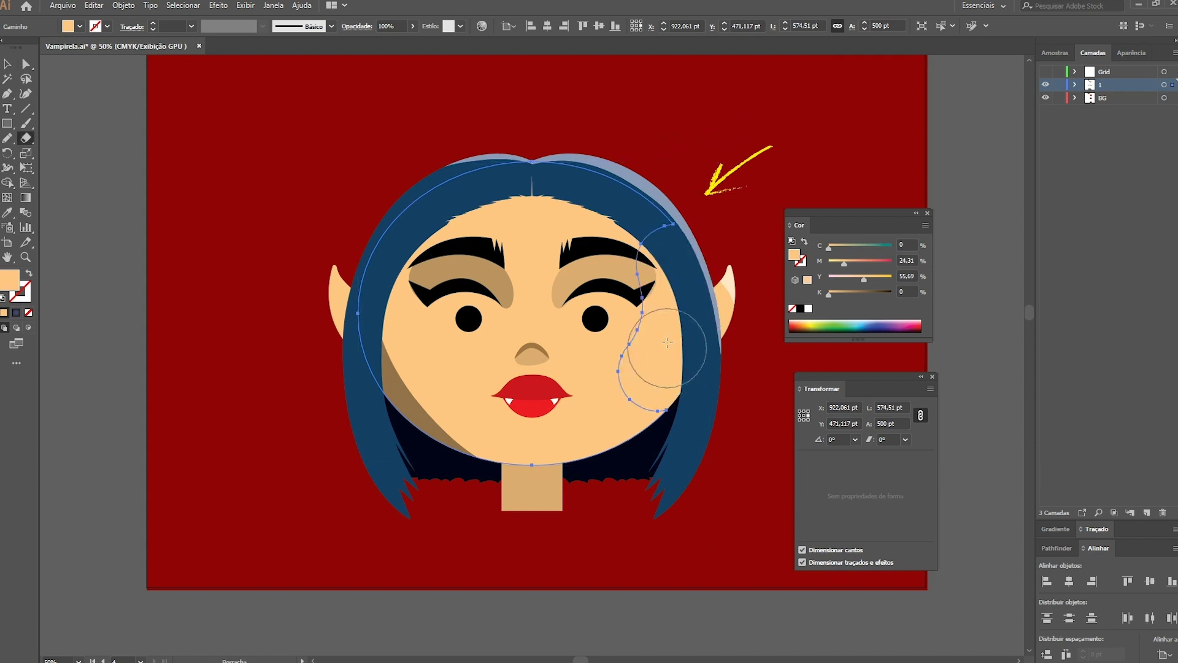
pyautogui.moveTo(663, 250)
pyautogui.mouseDown()
pyautogui.moveTo(667, 319)
pyautogui.moveTo(612, 399)
pyautogui.moveTo(541, 443)
pyautogui.moveTo(428, 449)
pyautogui.moveTo(382, 365)
pyautogui.moveTo(397, 213)
pyautogui.moveTo(531, 132)
pyautogui.moveTo(498, 266)
pyautogui.moveTo(496, 405)
pyautogui.moveTo(430, 381)
pyautogui.moveTo(493, 169)
pyautogui.moveTo(487, 270)
pyautogui.moveTo(563, 356)
pyautogui.moveTo(536, 400)
pyautogui.moveTo(628, 217)
pyautogui.moveTo(562, 297)
pyautogui.moveTo(568, 280)
pyautogui.moveTo(674, 212)
pyautogui.mouseUp()
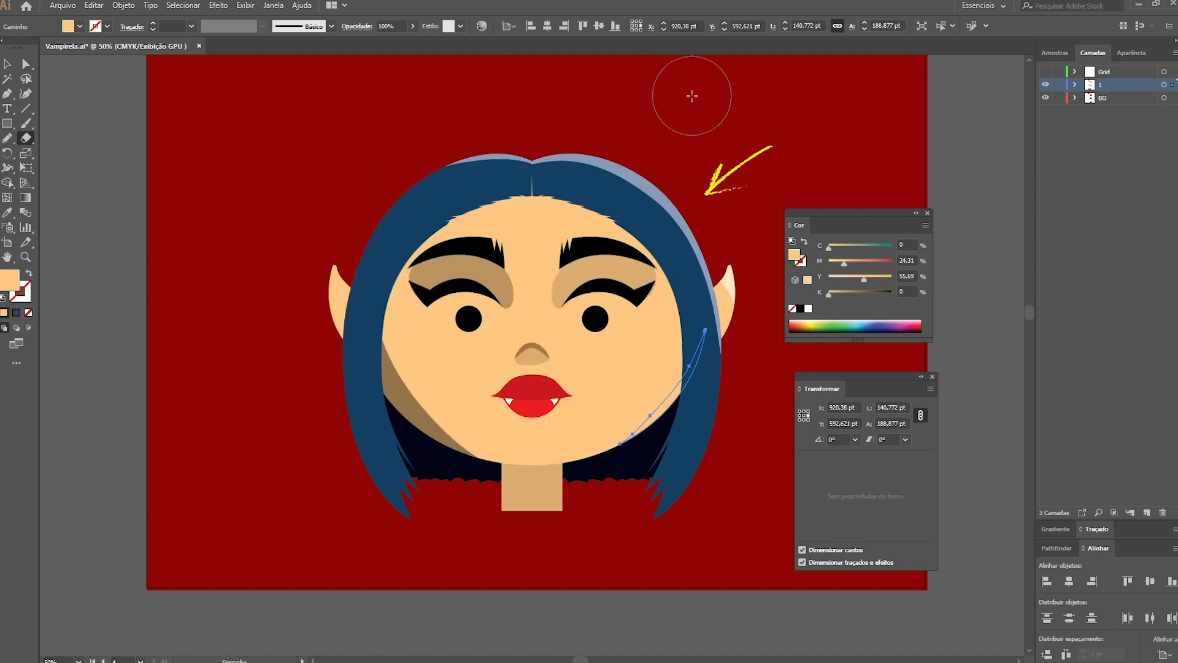
# Give the cheek sliver the ear highlight's white appearance, set its opacity to 30% and deselect it.
pyautogui.press('i')
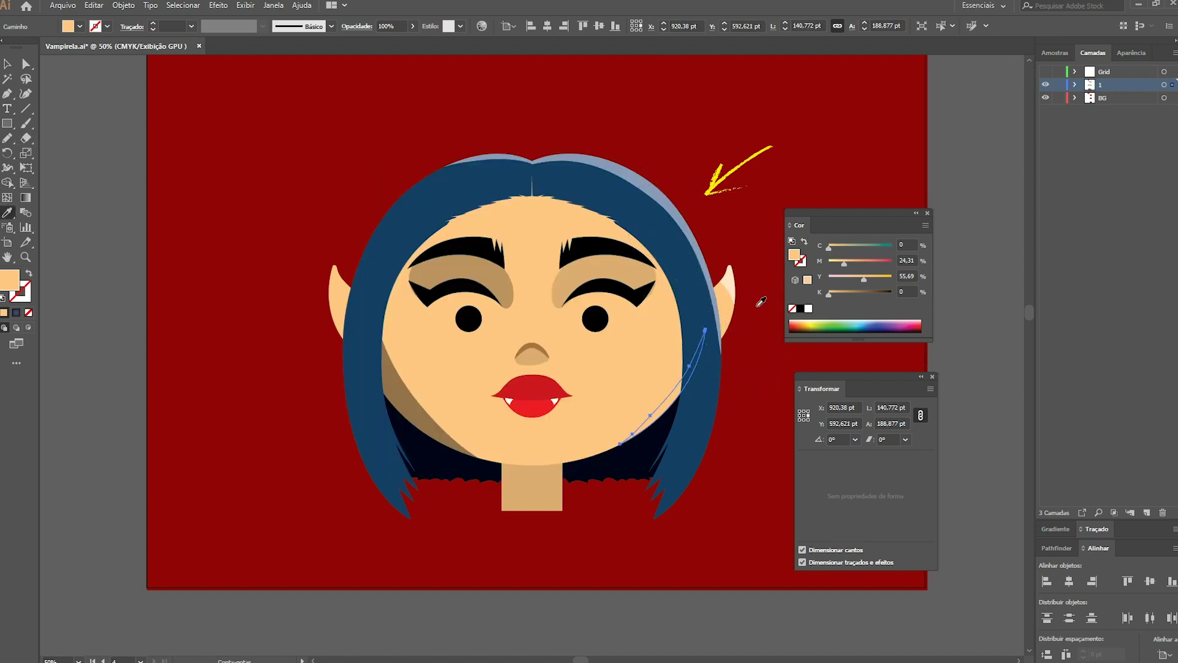
pyautogui.click(738, 277)
pyautogui.press('v')
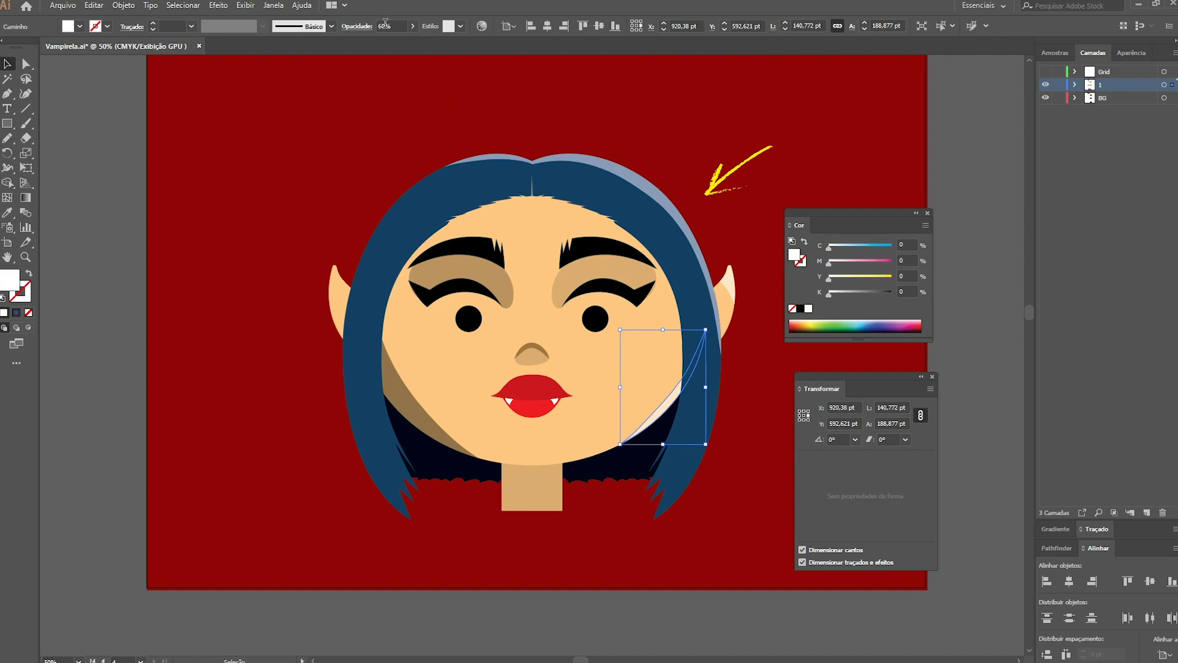
pyautogui.click(401, 26)
pyautogui.write('30')
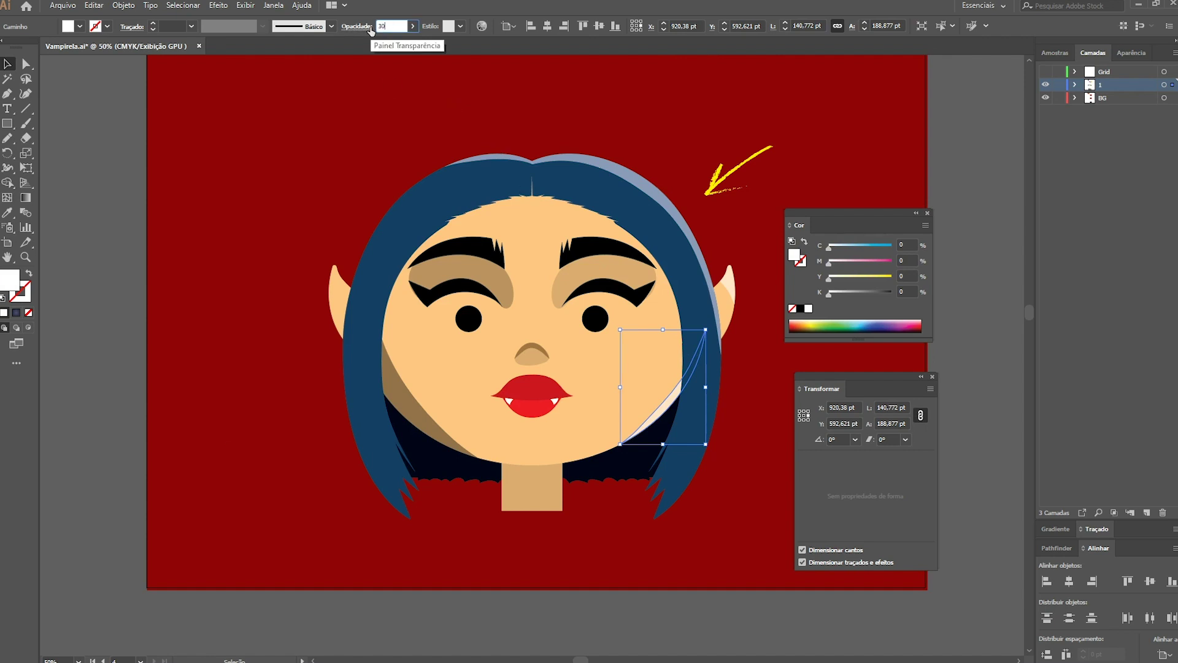
pyautogui.press('Return')
pyautogui.click(752, 384)
pyautogui.press('a')
pyautogui.click(656, 416)
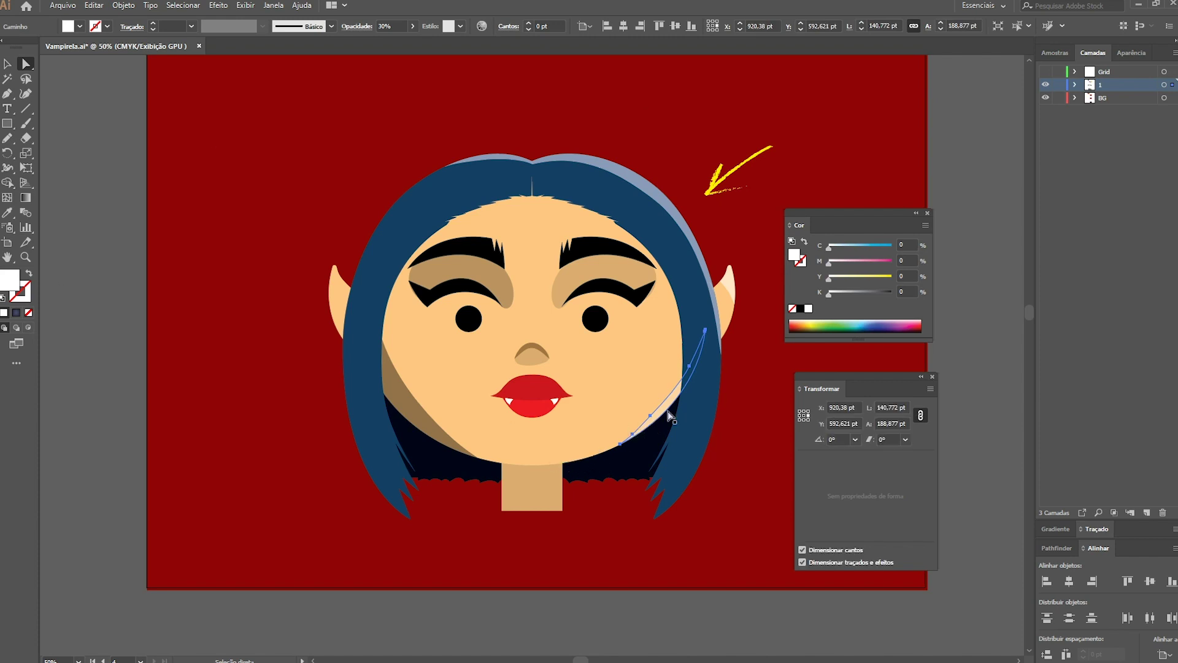
pyautogui.click(969, 248)
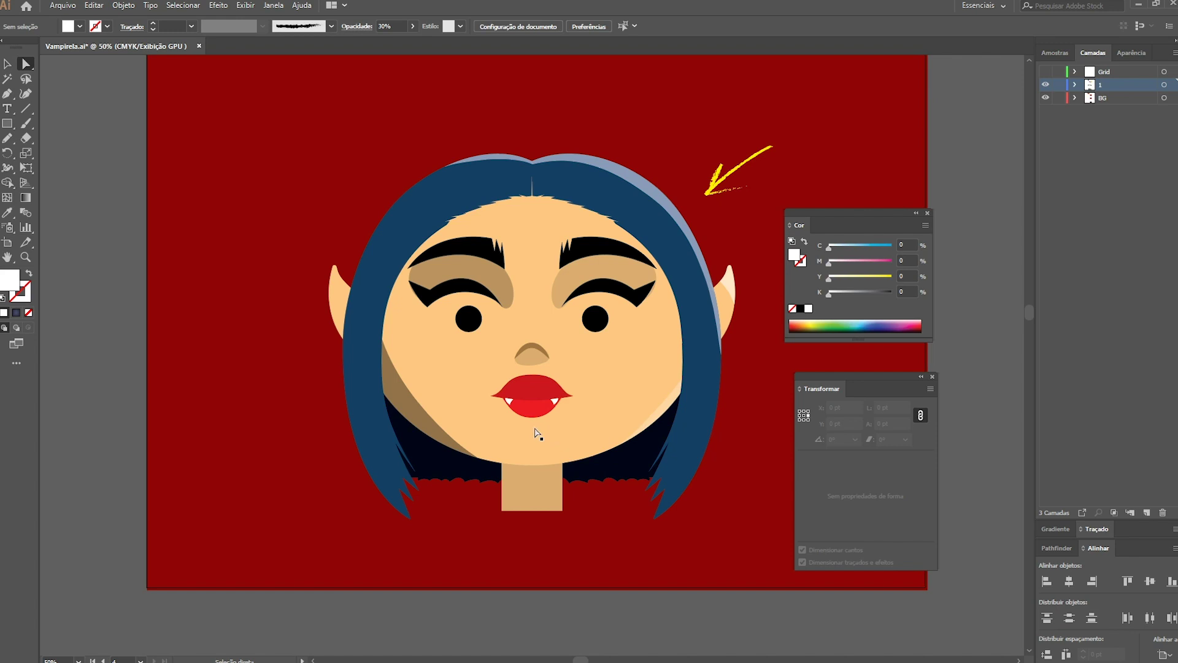
# Erase a copy of the front hair down to the lower lock away from the light and give it the cheek shadow's appearance.
pyautogui.click(375, 418)
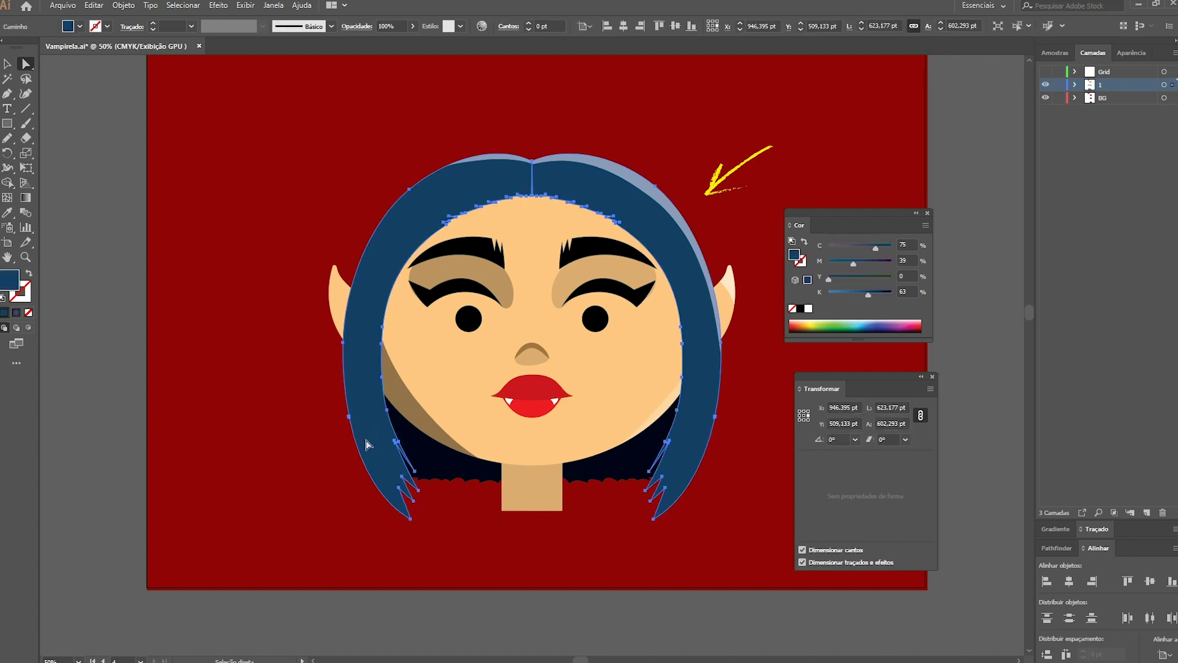
pyautogui.hotkey('shift', 'e')
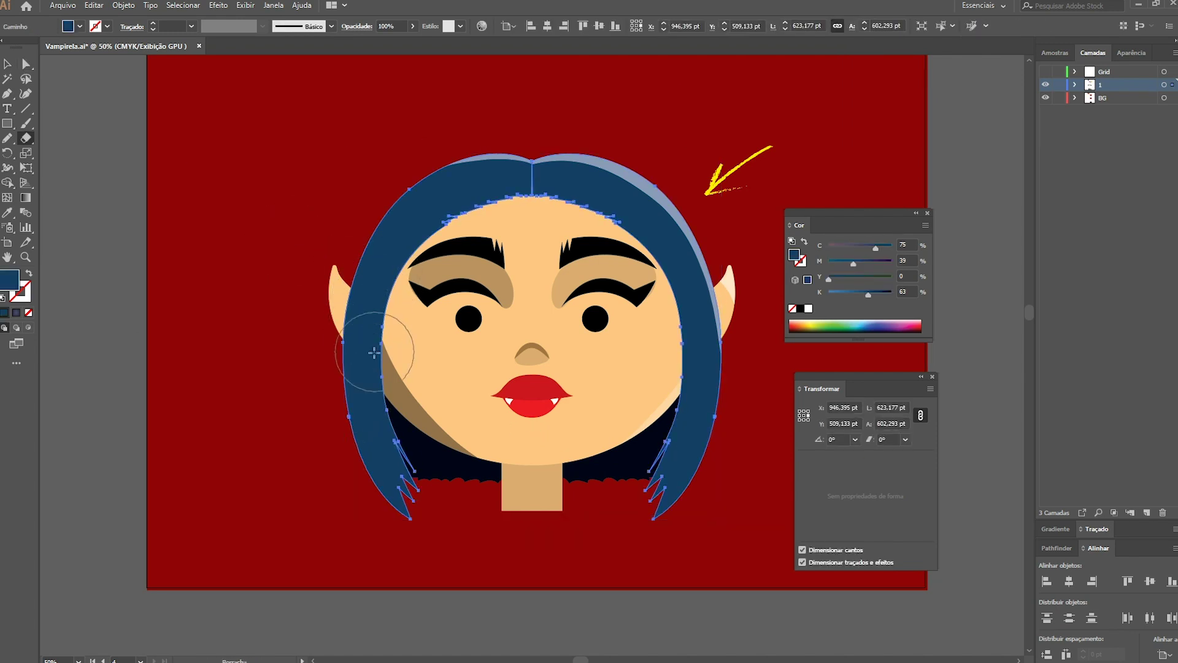
pyautogui.moveTo(352, 311)
pyautogui.mouseDown()
pyautogui.moveTo(392, 368)
pyautogui.moveTo(421, 383)
pyautogui.mouseUp()
pyautogui.press('i')
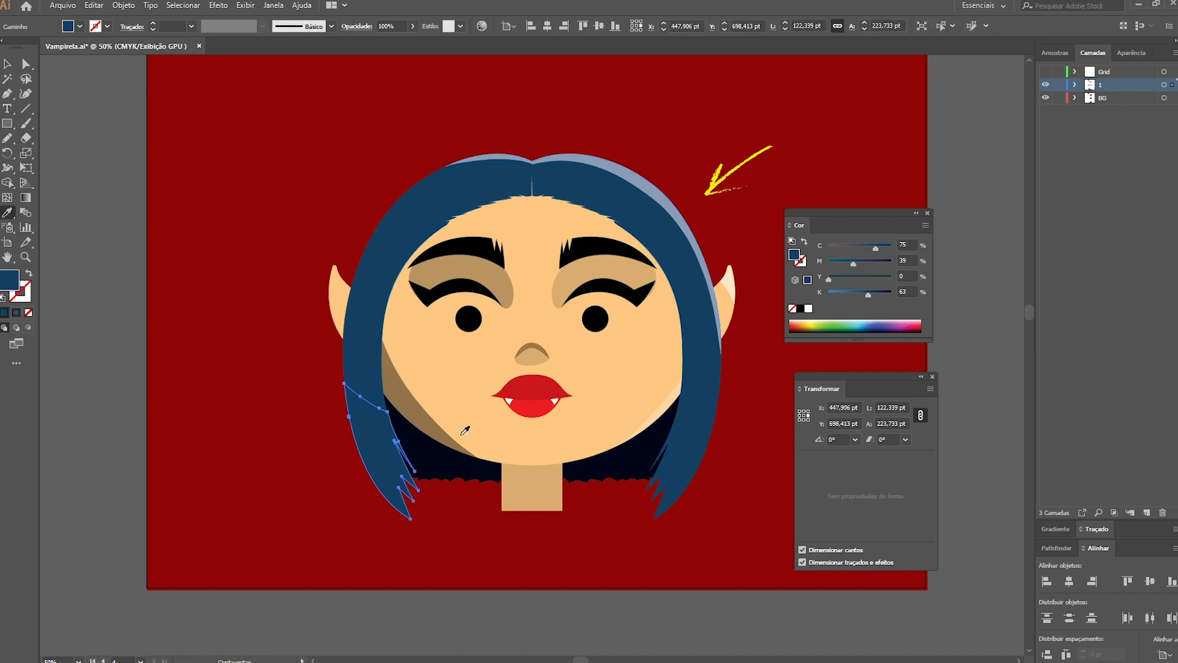
pyautogui.click(409, 409)
pyautogui.press('v')
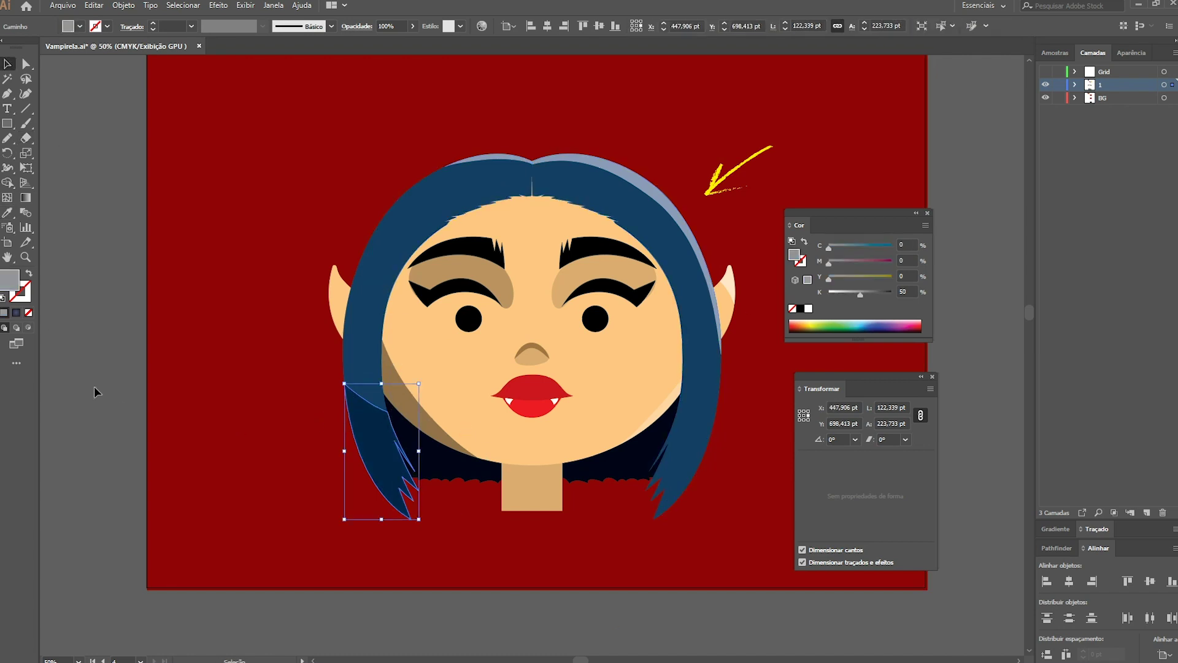
pyautogui.click(96, 390)
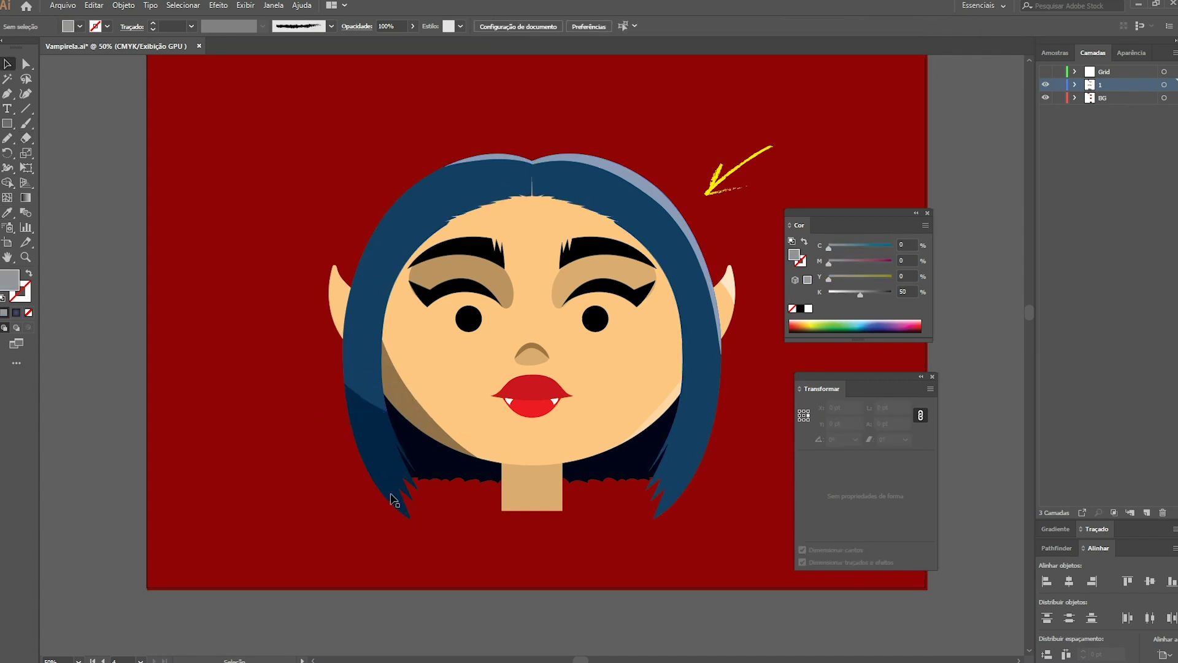
# Erase the lower part of a copy of the neck rectangle, leaving a curved shadow shape beneath the chin.
pyautogui.click(529, 492)
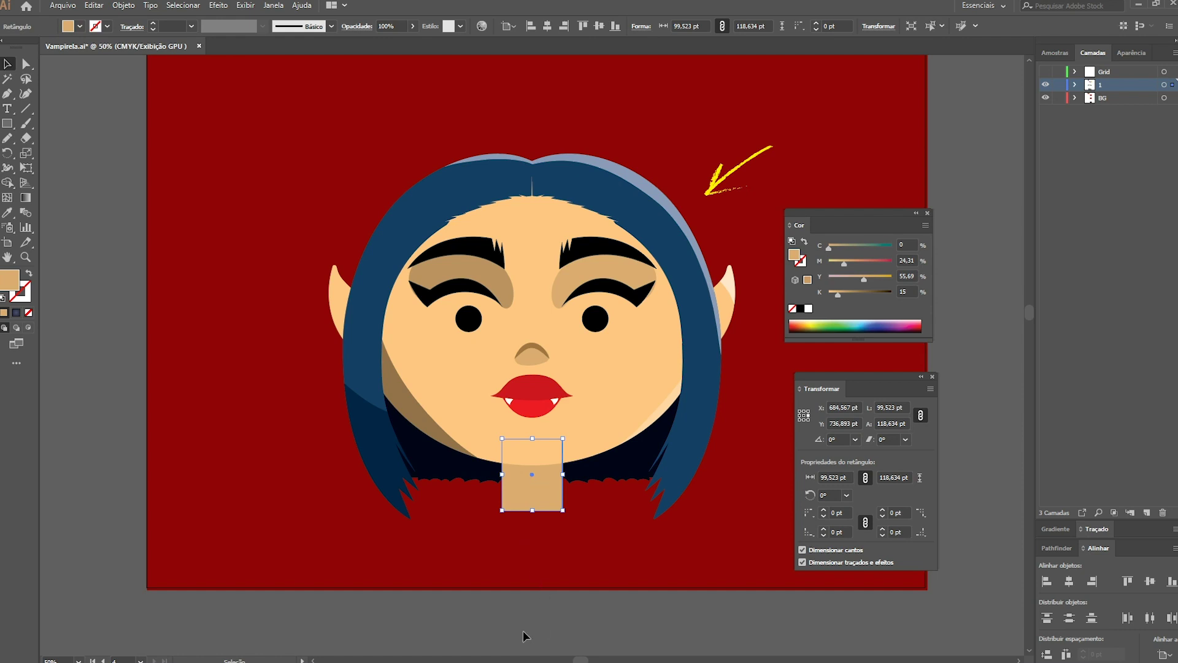
pyautogui.moveTo(560, 482); pyautogui.dragTo(518, 521)
pyautogui.hotkey('ctrl', 'z')
pyautogui.hotkey('shift', 'e')
pyautogui.moveTo(464, 507)
pyautogui.mouseDown()
pyautogui.moveTo(523, 520)
pyautogui.moveTo(556, 500)
pyautogui.mouseUp()
pyautogui.hotkey('ctrl', 'z')
pyautogui.moveTo(477, 509)
pyautogui.mouseDown()
pyautogui.moveTo(510, 525)
pyautogui.moveTo(598, 480)
pyautogui.mouseUp()
pyautogui.hotkey('ctrl', 'z')
pyautogui.moveTo(449, 506)
pyautogui.mouseDown()
pyautogui.moveTo(487, 521)
pyautogui.moveTo(642, 487)
pyautogui.mouseUp()
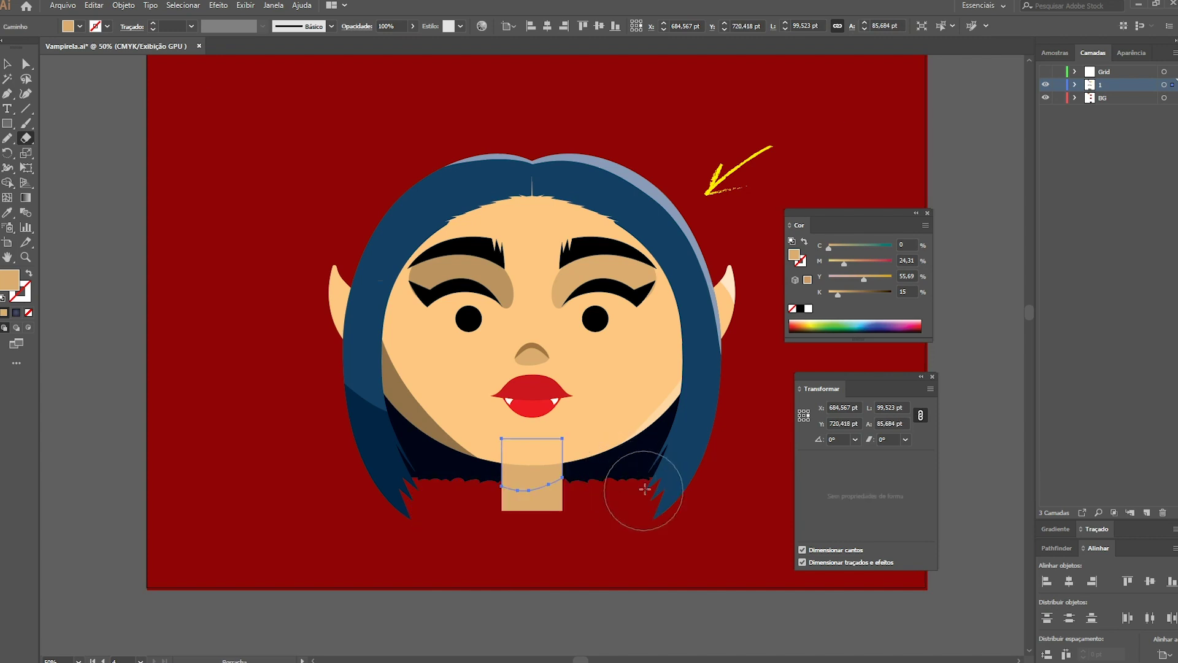
# Give the neck shadow shape the cheek shadow's appearance, set its black value to K 80% and deselect it.
pyautogui.press('i')
pyautogui.click(439, 416)
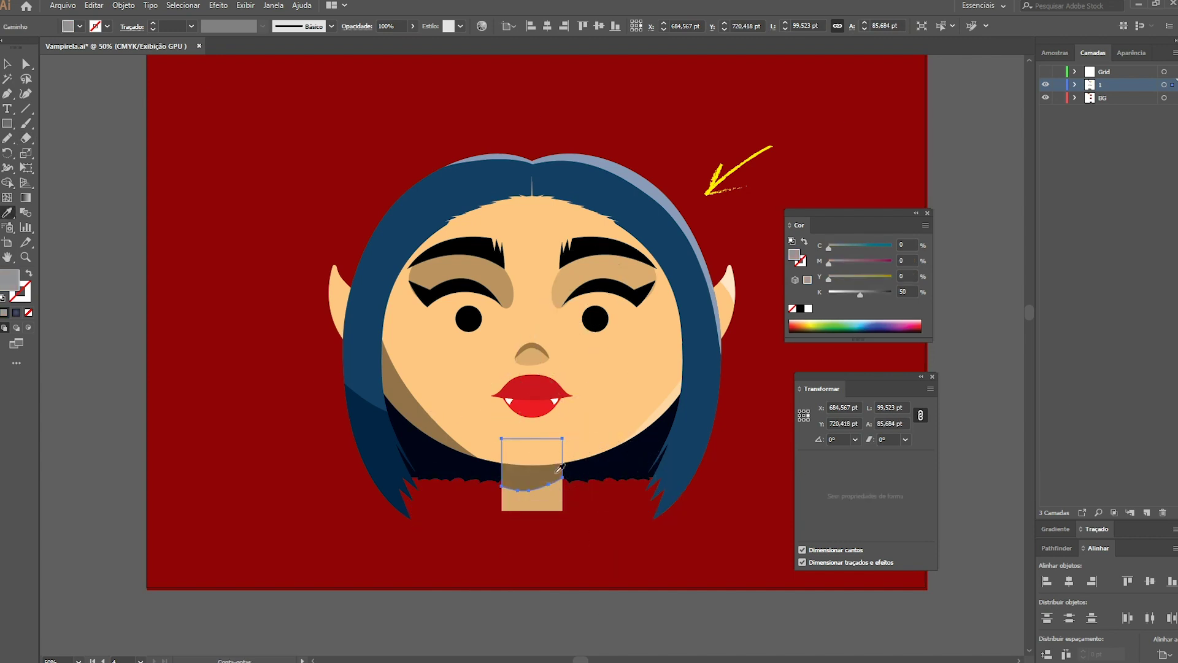
pyautogui.press('v')
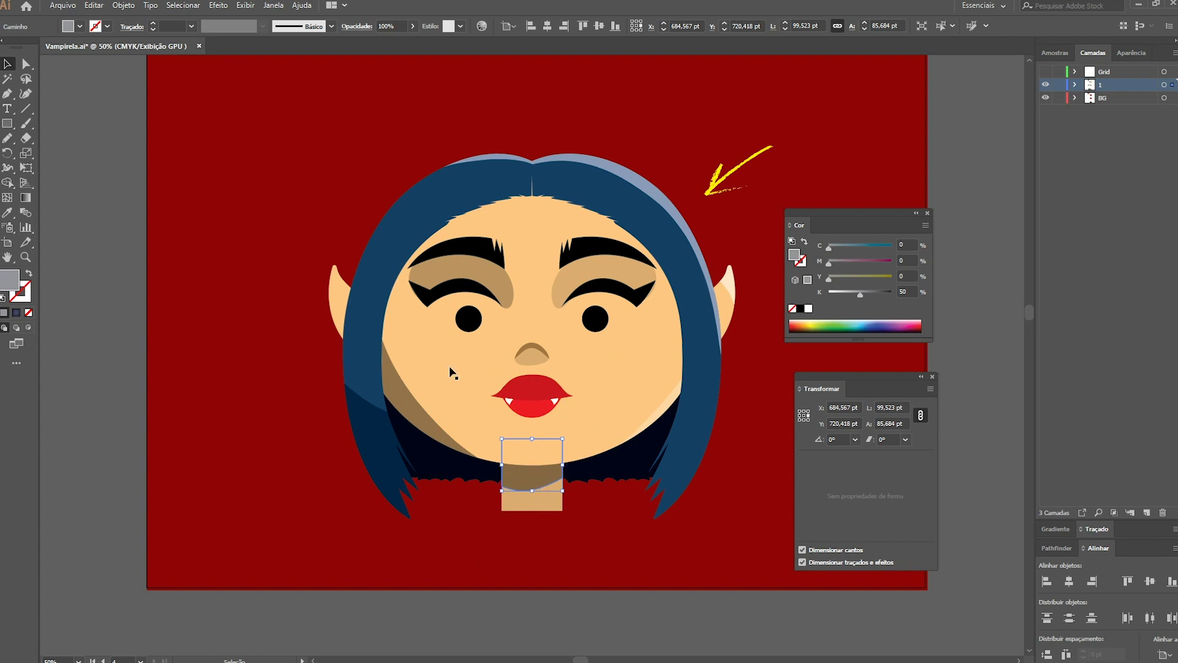
pyautogui.click(888, 299)
pyautogui.press('Return')
pyautogui.write('80')
pyautogui.press('Return')
pyautogui.click(358, 286)
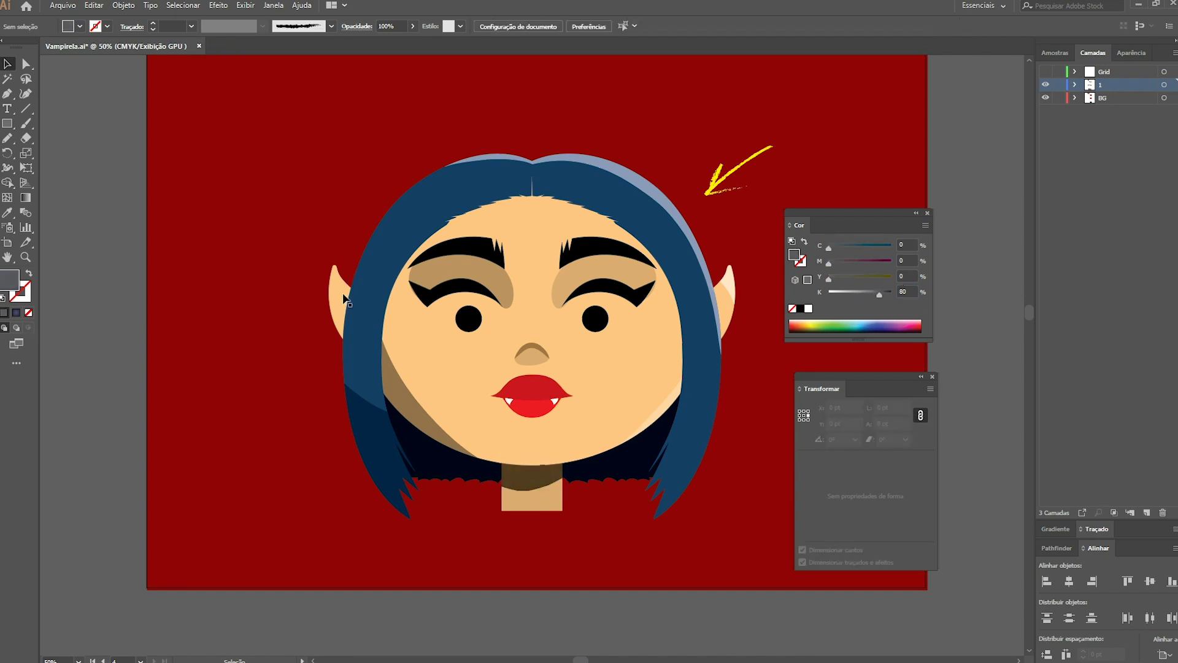
# Apply the K 50% shadow appearance to a copy of the ear away from the light, then set its black value to K 90%.
pyautogui.click(345, 301)
pyautogui.click(348, 329)
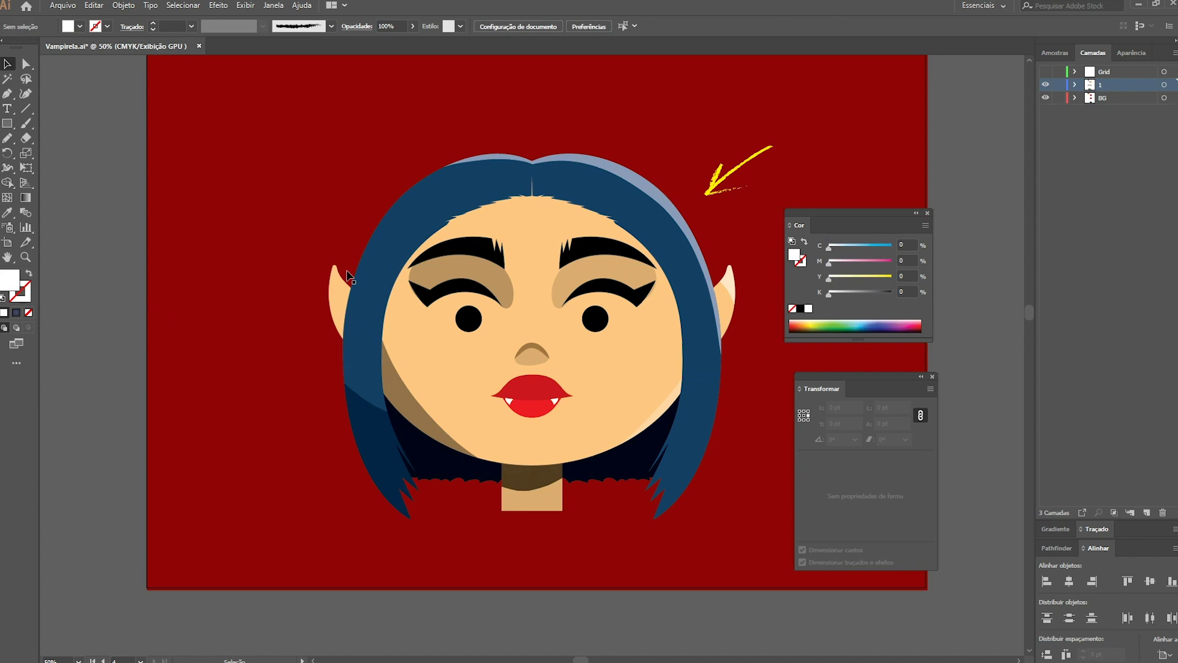
pyautogui.click(344, 301)
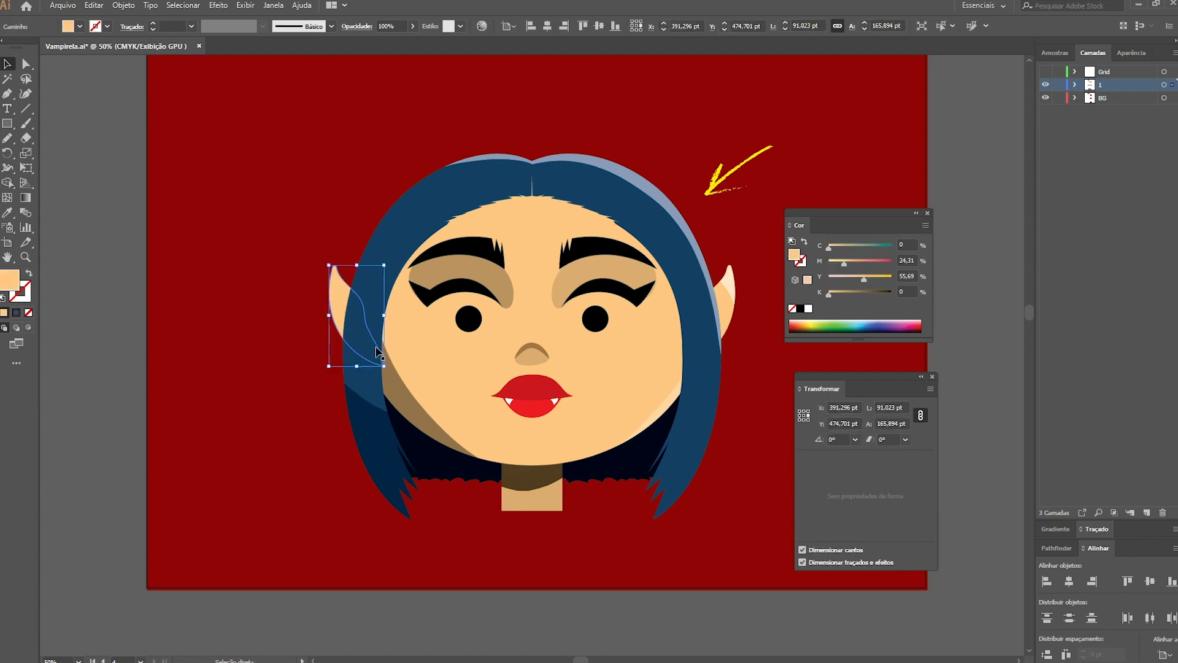
pyautogui.press('i')
pyautogui.click(314, 299)
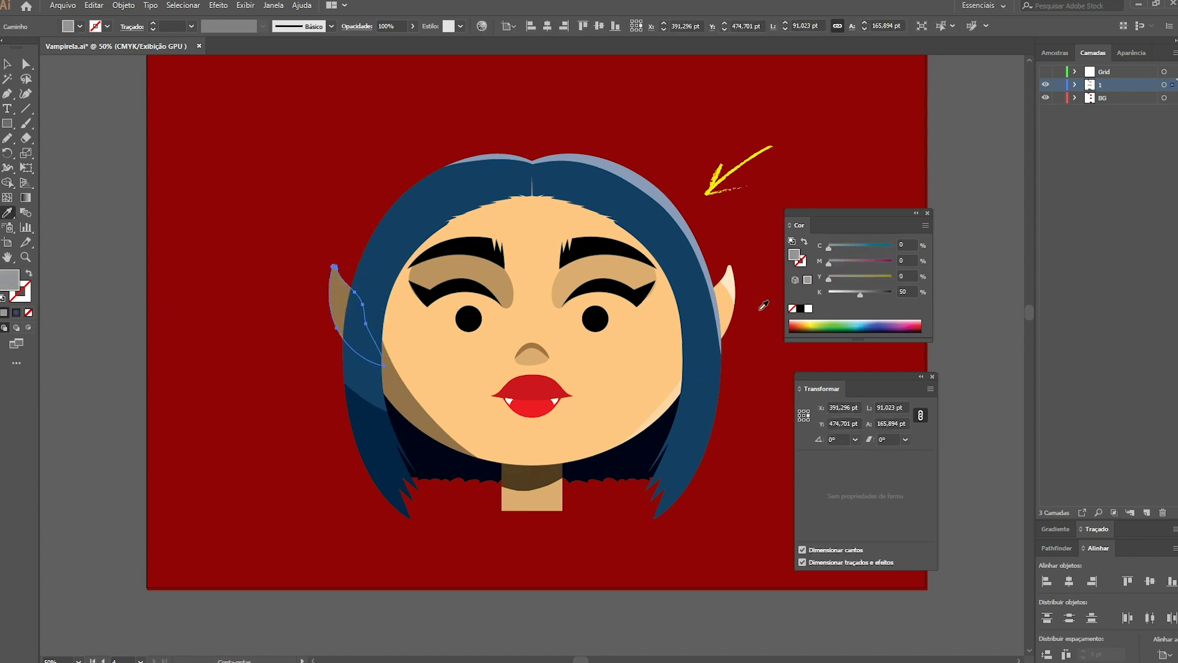
pyautogui.click(904, 291)
pyautogui.write('90')
pyautogui.press('Return')
pyautogui.press('a')
pyautogui.hotkey('ctrl', 'shift', 'a')
# Recolor the back hair with the front hair's blue, darken it to K 94% and deselect it.
pyautogui.click(444, 469)
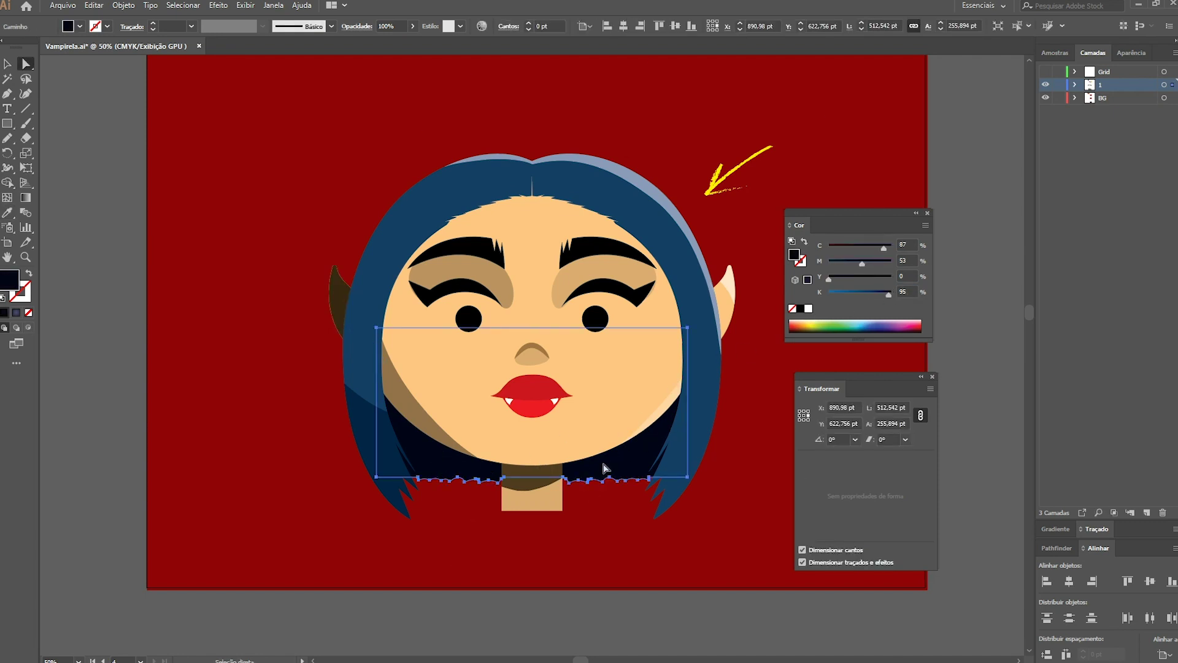
pyautogui.press('i')
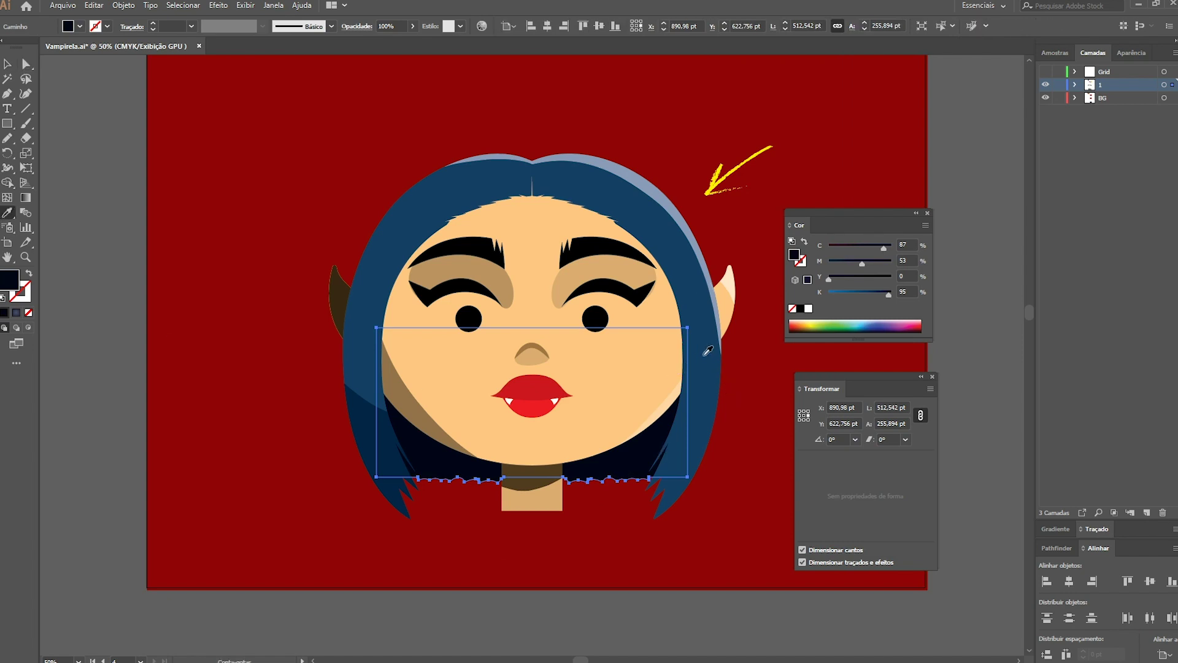
pyautogui.click(707, 351)
pyautogui.press('v')
pyautogui.hotkey('ctrl', 'shift', 'a')
pyautogui.press('a')
pyautogui.click(438, 466)
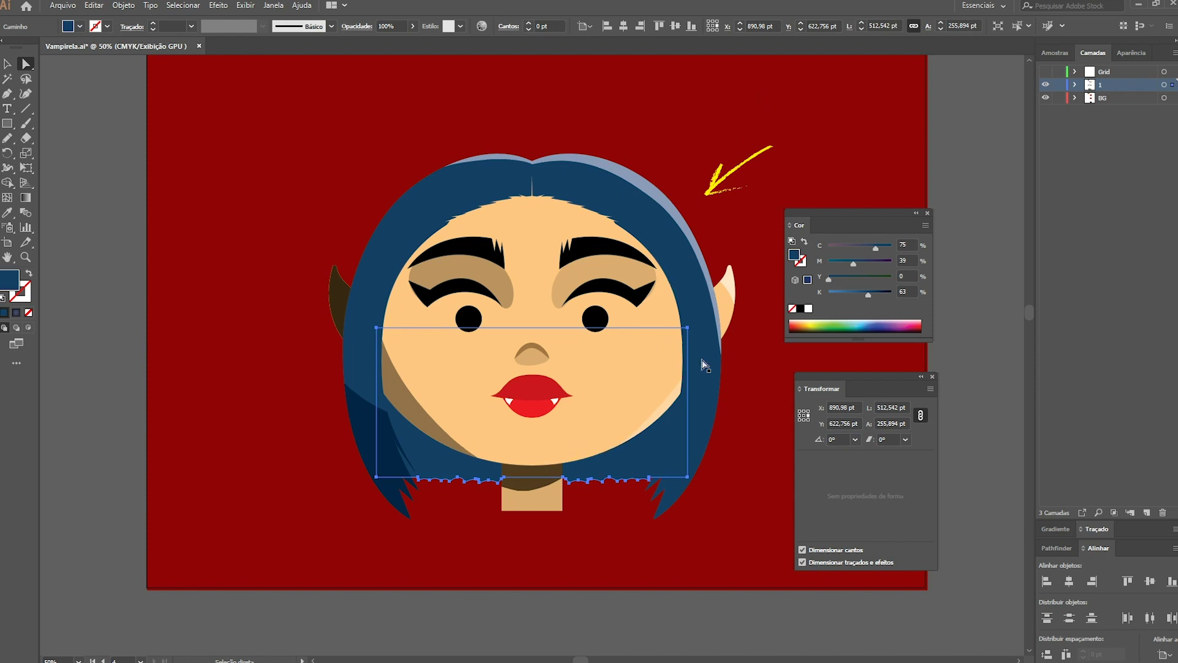
pyautogui.moveTo(874, 292); pyautogui.dragTo(888, 296)
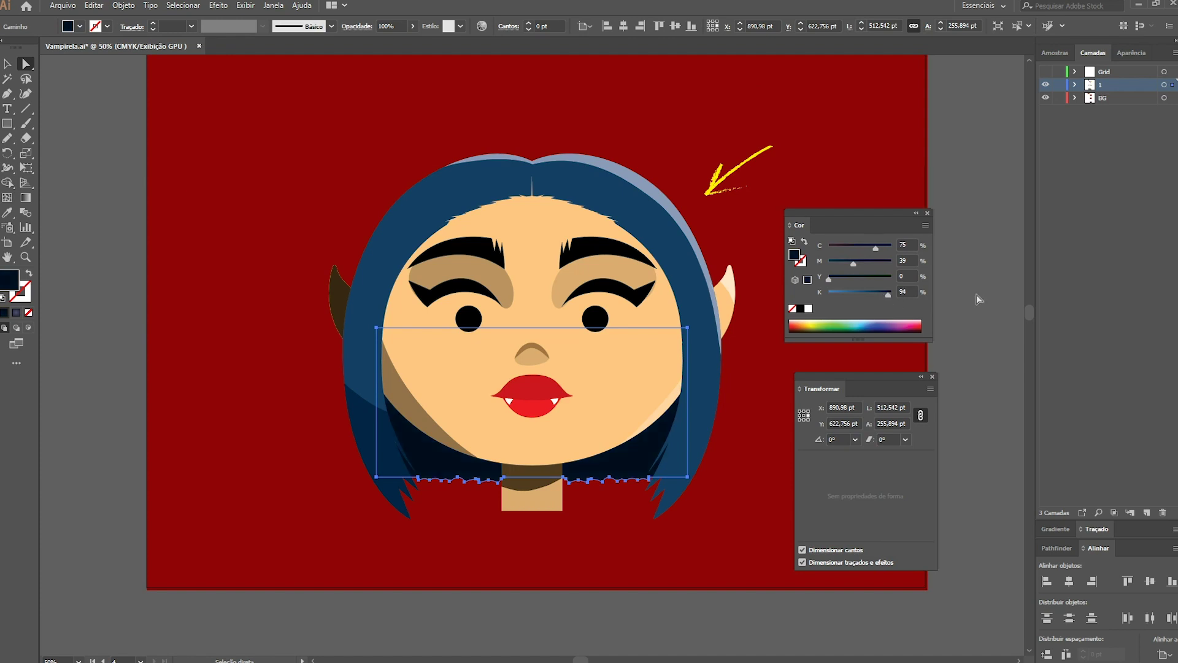
pyautogui.click(978, 299)
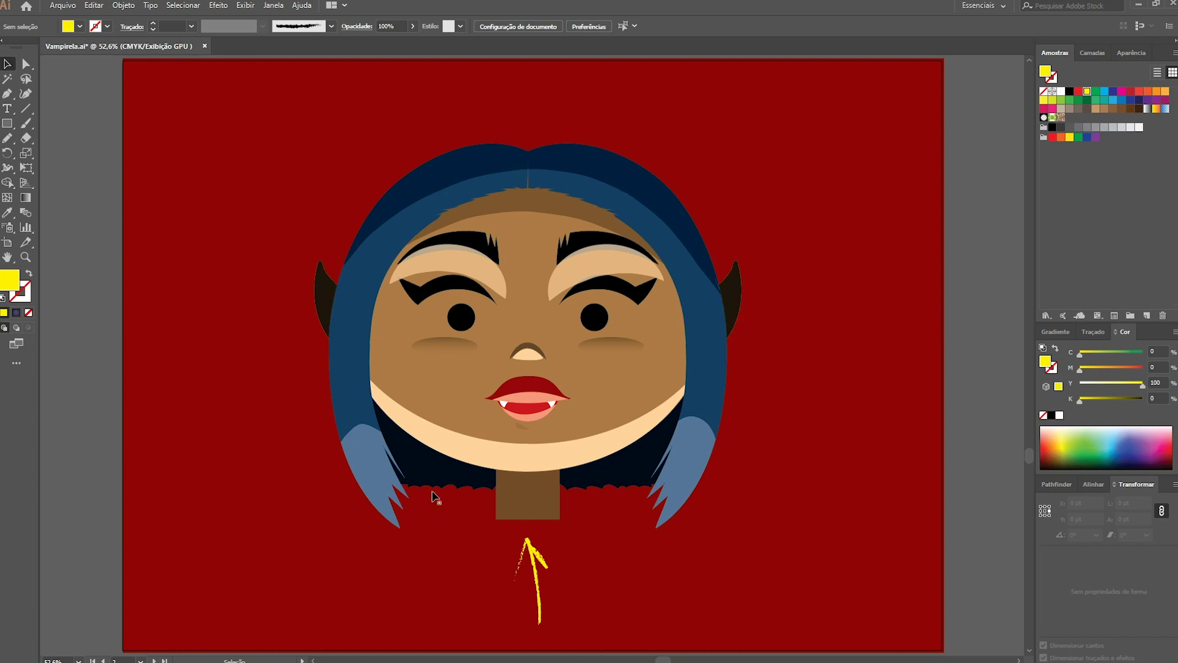
# Examine the version lit from below beside its reference photos, including the gradient ellipse under the eye.
pyautogui.scroll(-3, 533, 470)
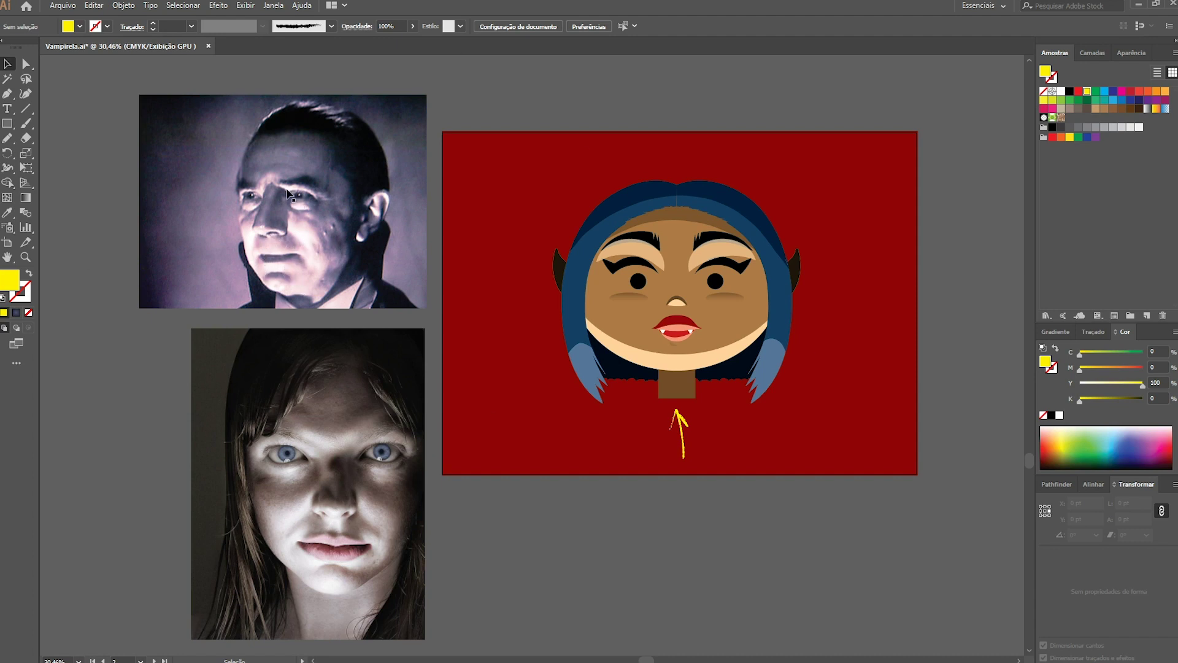
pyautogui.click(634, 300)
pyautogui.press('z')
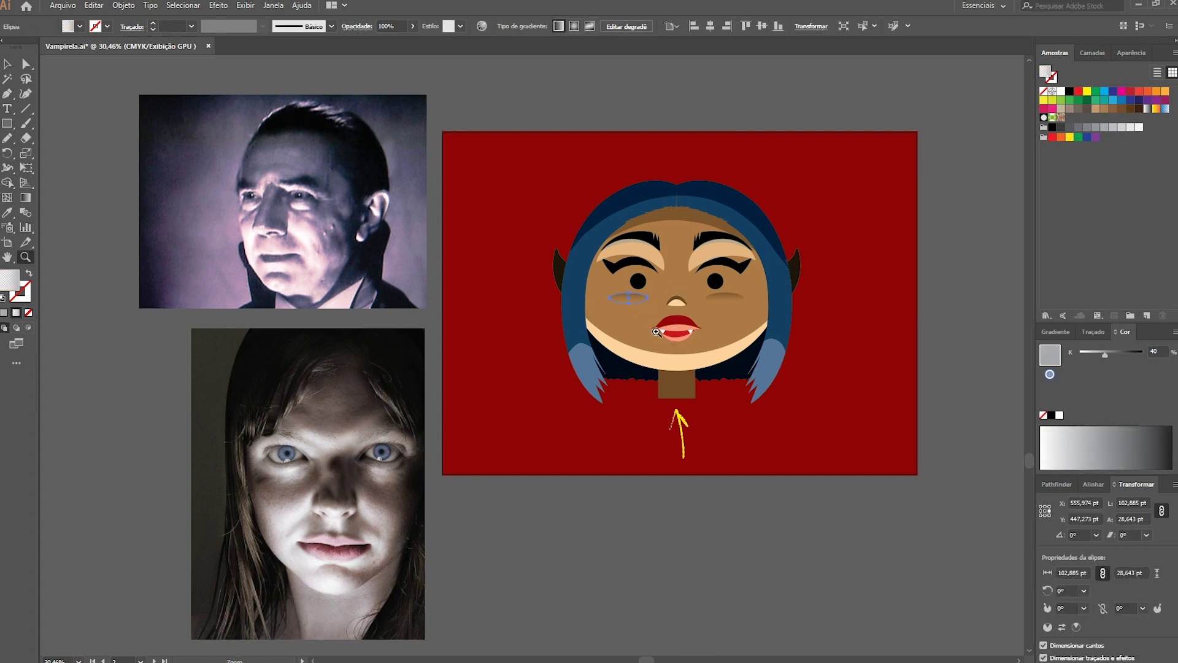
pyautogui.click(624, 296)
pyautogui.click(645, 308)
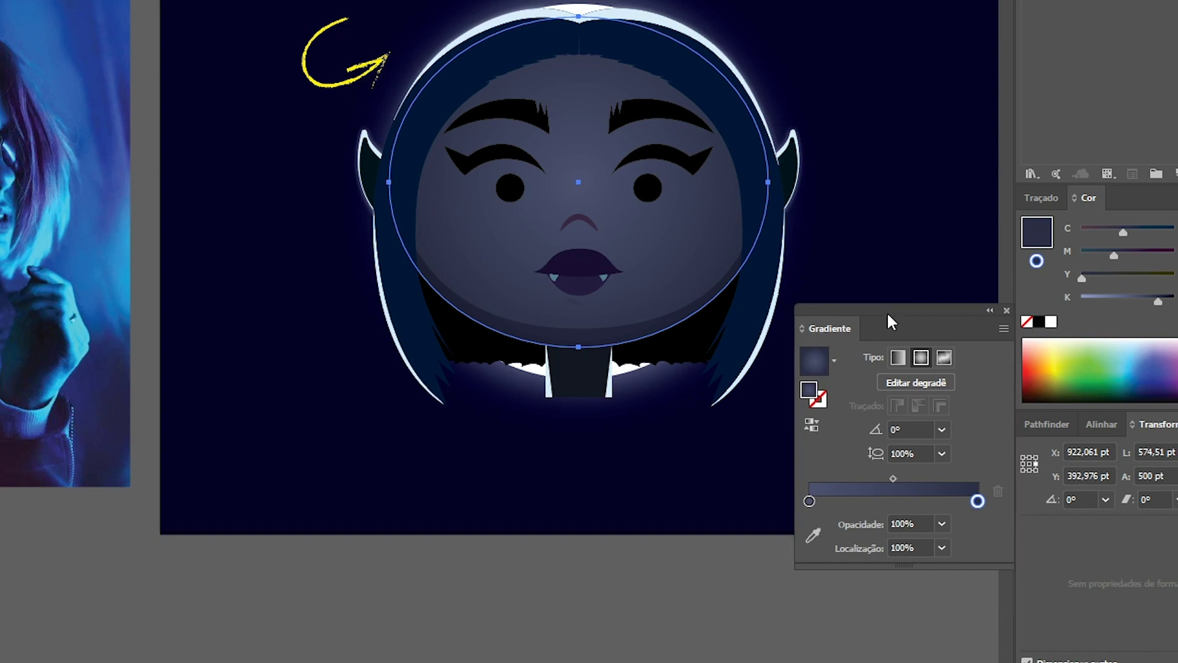
# Examine the backlit version's radial-gradient face and view the whole artboard with the interface hidden and nothing selected.
pyautogui.moveTo(886, 312); pyautogui.dragTo(876, 362)
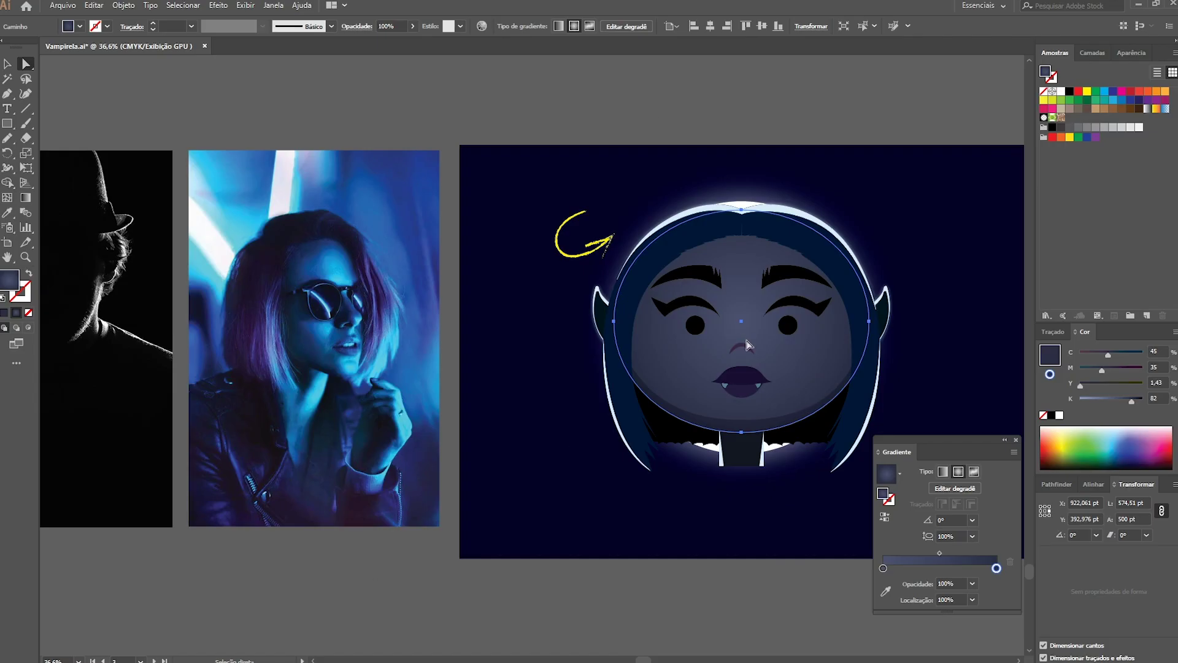
pyautogui.press('Tab')
pyautogui.hotkey('ctrl', '0')
pyautogui.hotkey('ctrl', 'shift', 'a')
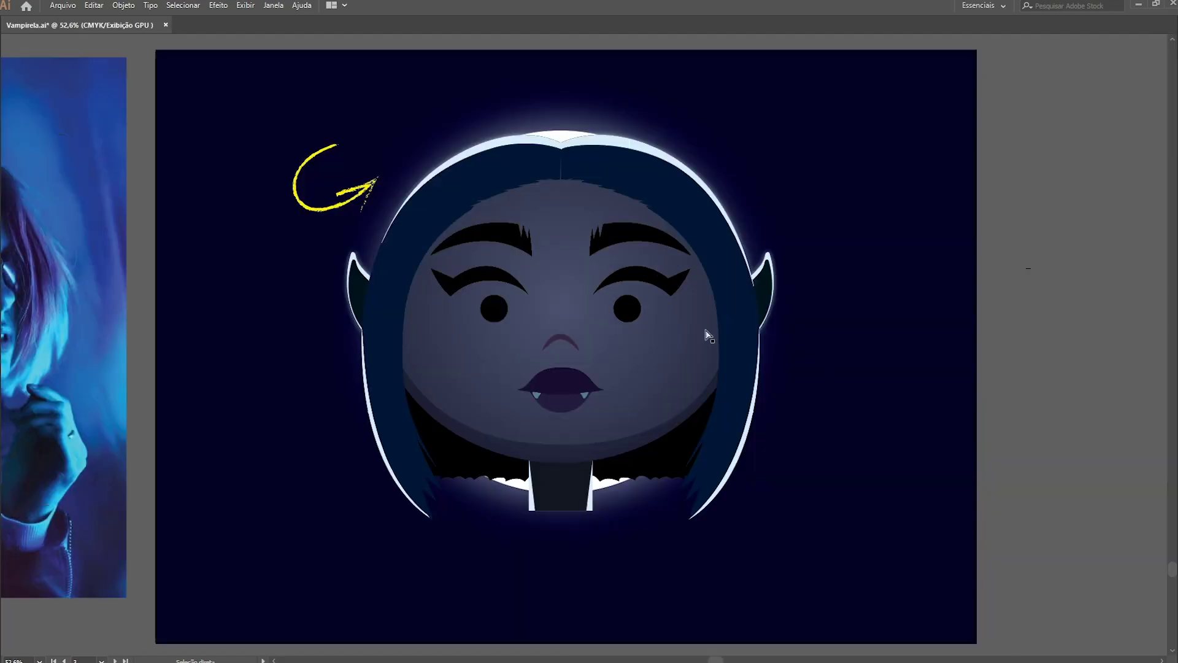